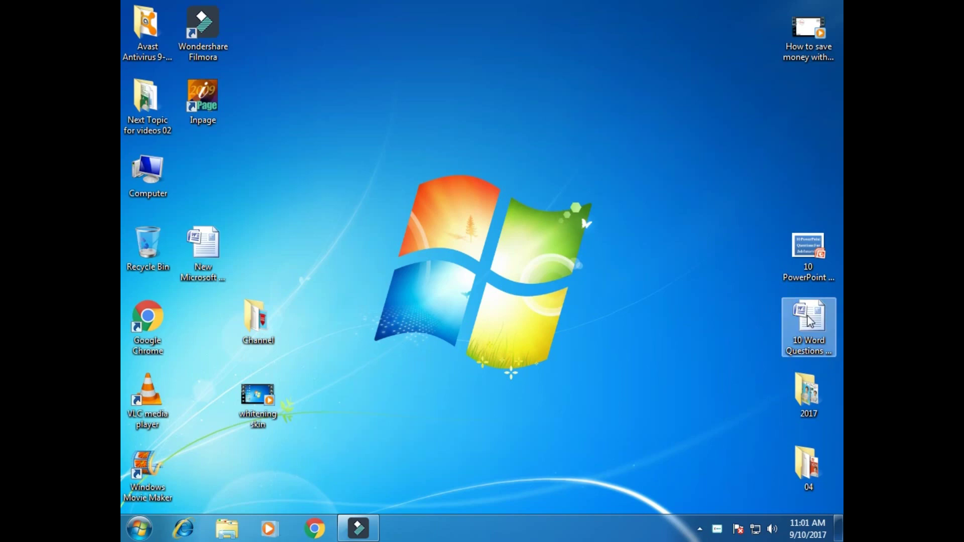
Open the Word document "10 Word Questions Asked In Job Interview" from the desktop
right_click(808, 317)
left_click(624, 205)
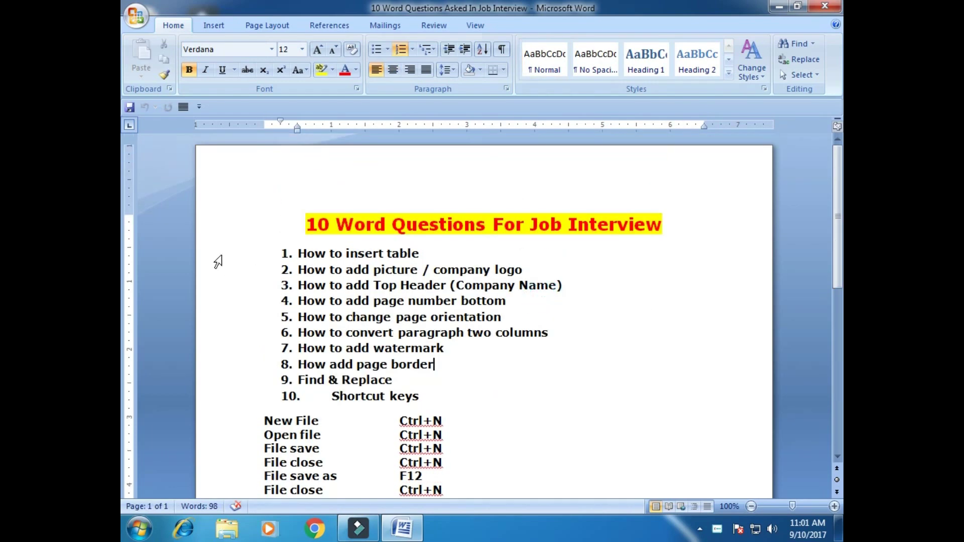
left_click(454, 251)
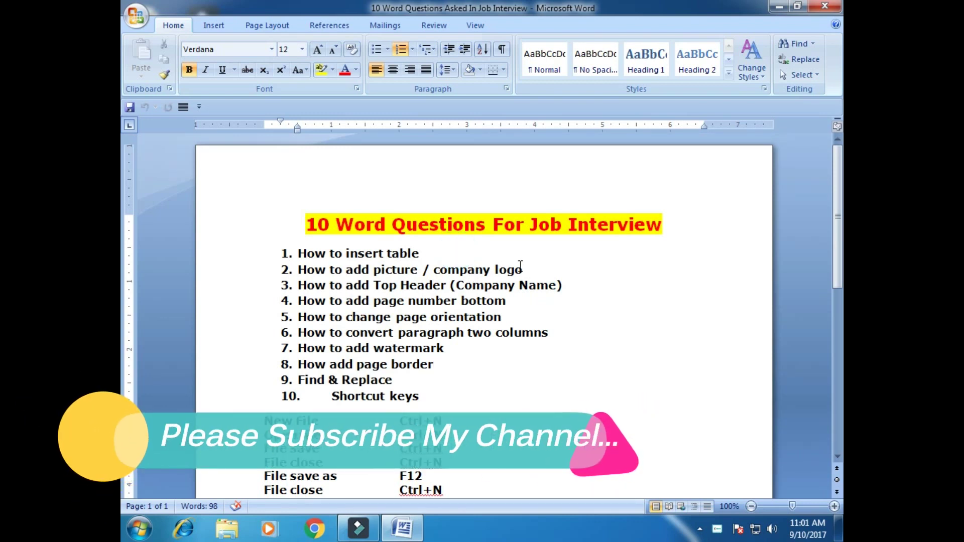
left_click(555, 265)
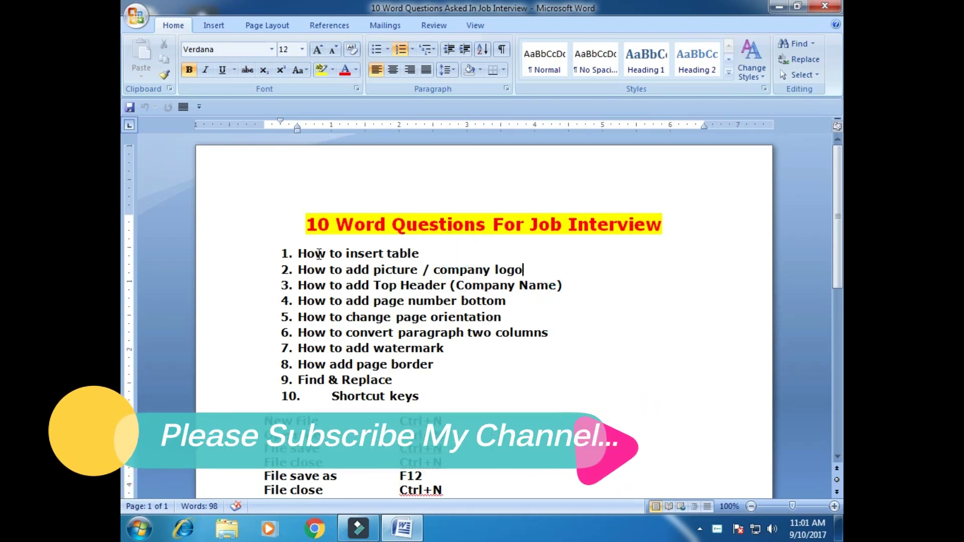
left_click(459, 253)
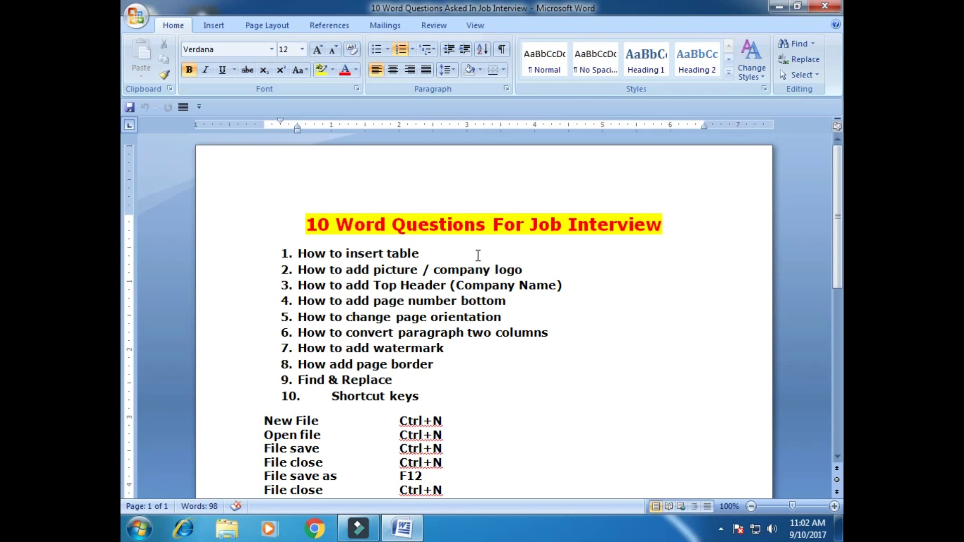
left_click(345, 285)
Insert a block of unnumbered blank lines below the list item "How to insert table"
left_click(446, 253)
key("Return")
key("Return")
key("Return")
key("Return")
key("Return")
key("Return")
key("Return")
key("Return")
key("Return")
key("Return")
key("Return")
key("Return")
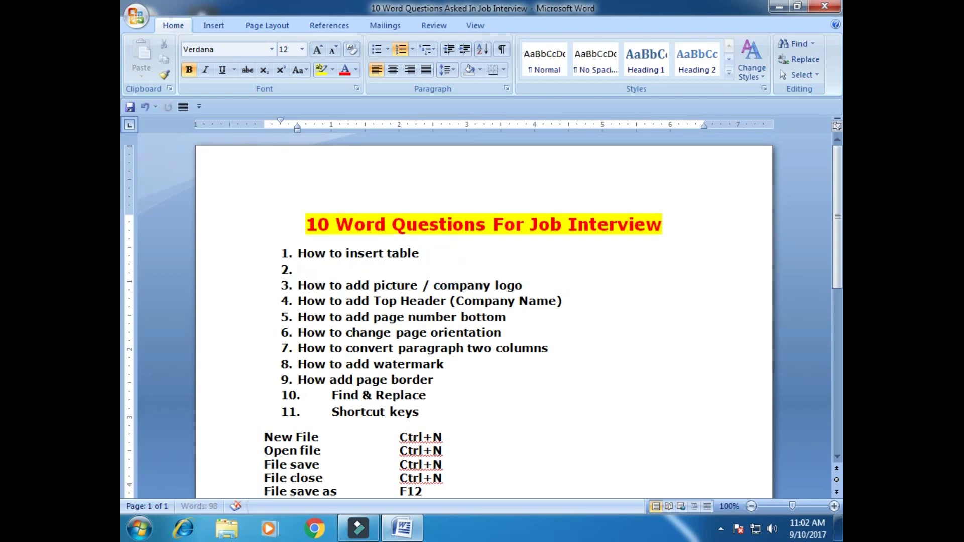
Insert a table with 5 columns and 3 rows directly below the item "How to insert table"
left_click(355, 278)
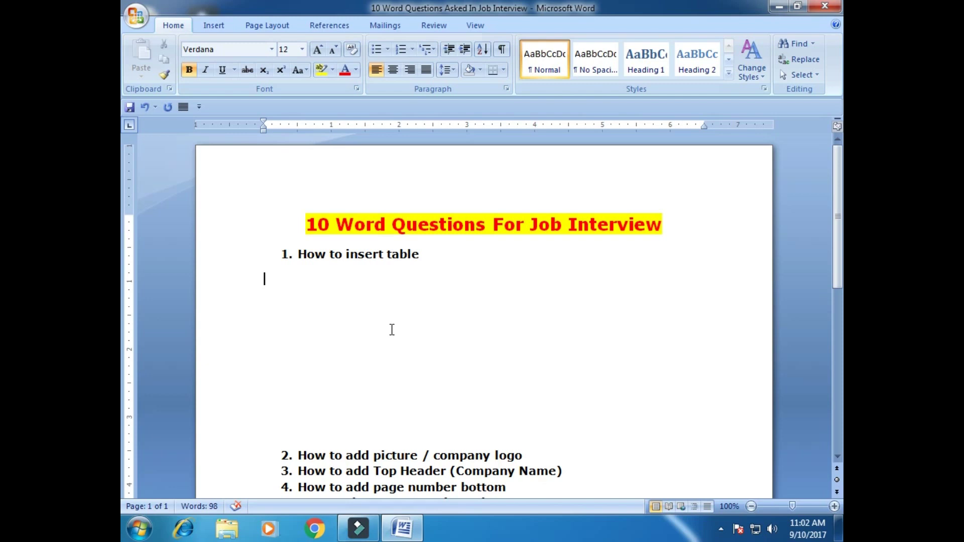
left_click(212, 27)
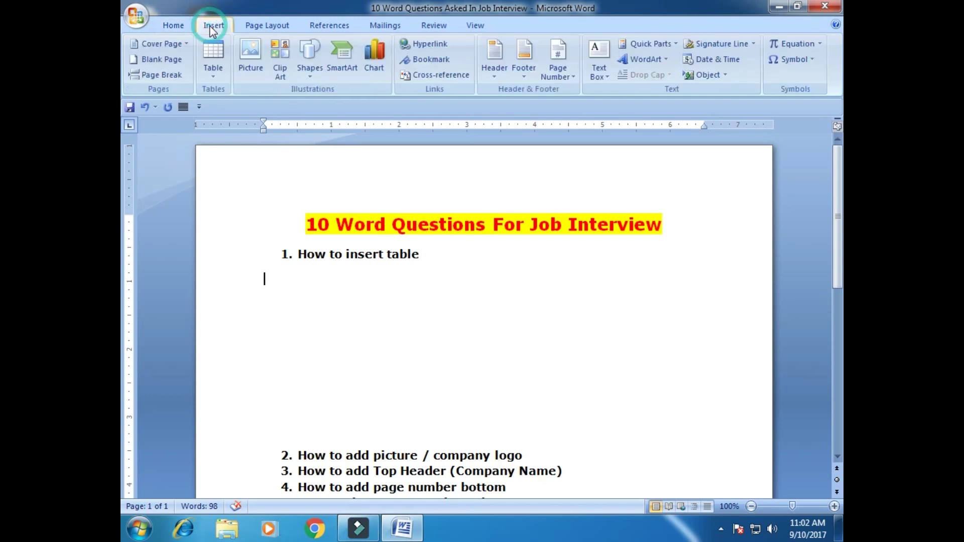
left_click(218, 75)
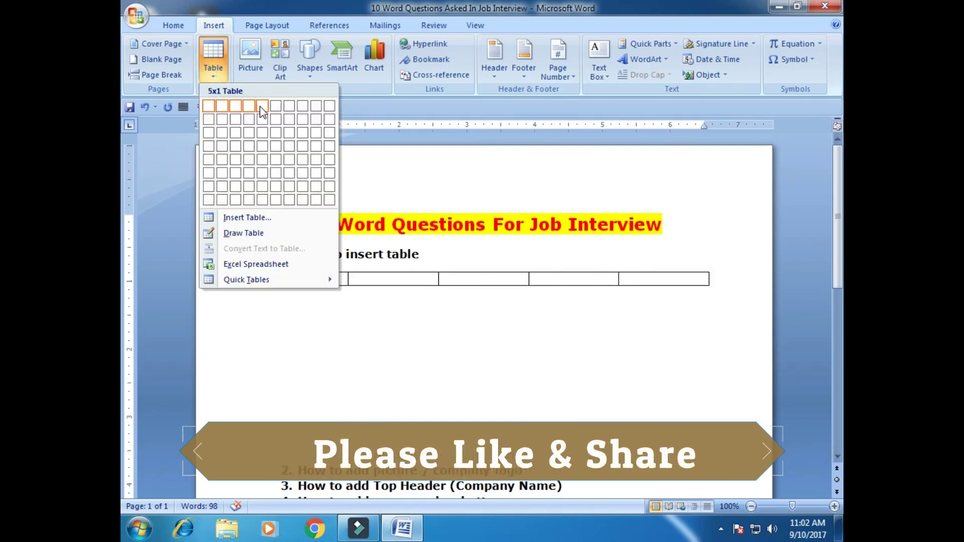
left_click(262, 132)
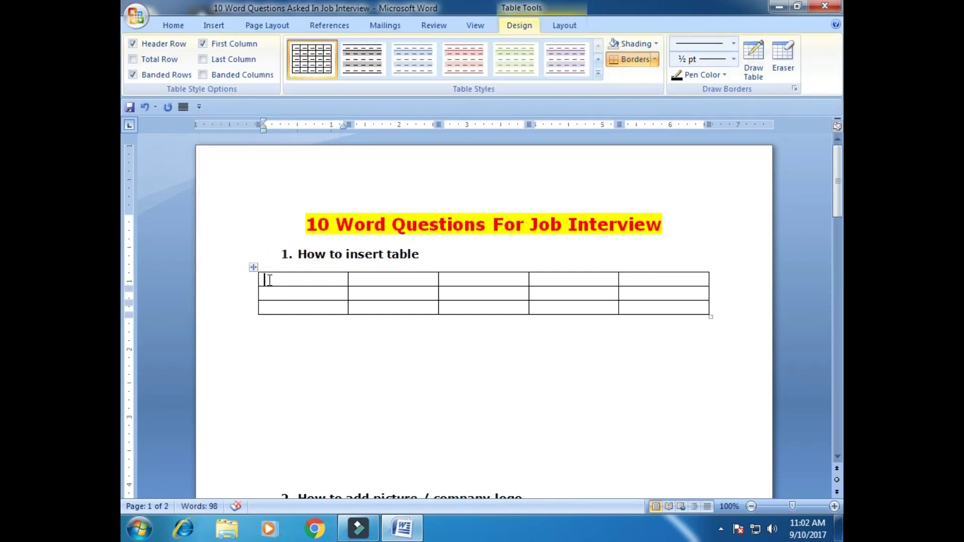
Apply the built-in table style with green header row and first column and heavy black horizontal lines to the whole table
left_click(253, 267)
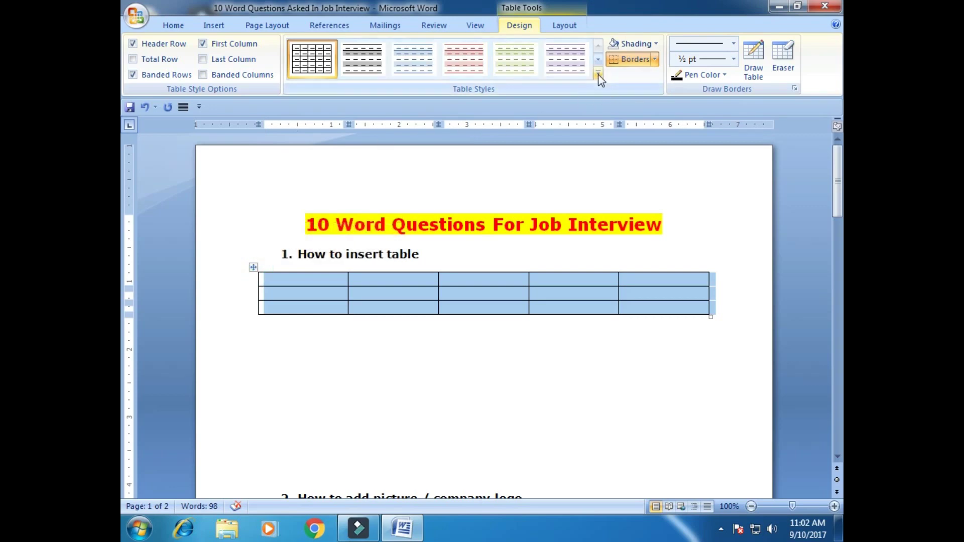
left_click(599, 73)
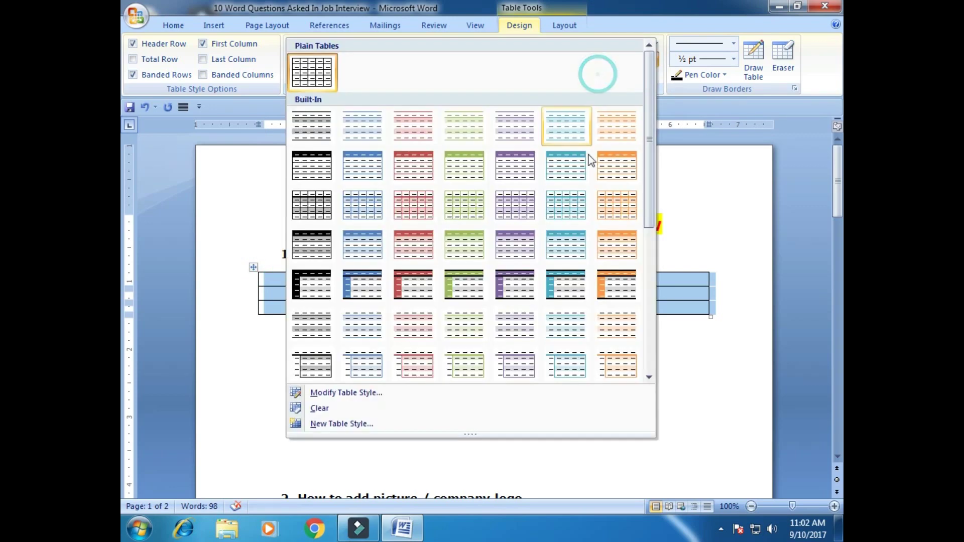
left_click(464, 285)
Delete the surplus blank lines between the table and the item "How to add picture / company logo"
left_click(484, 362)
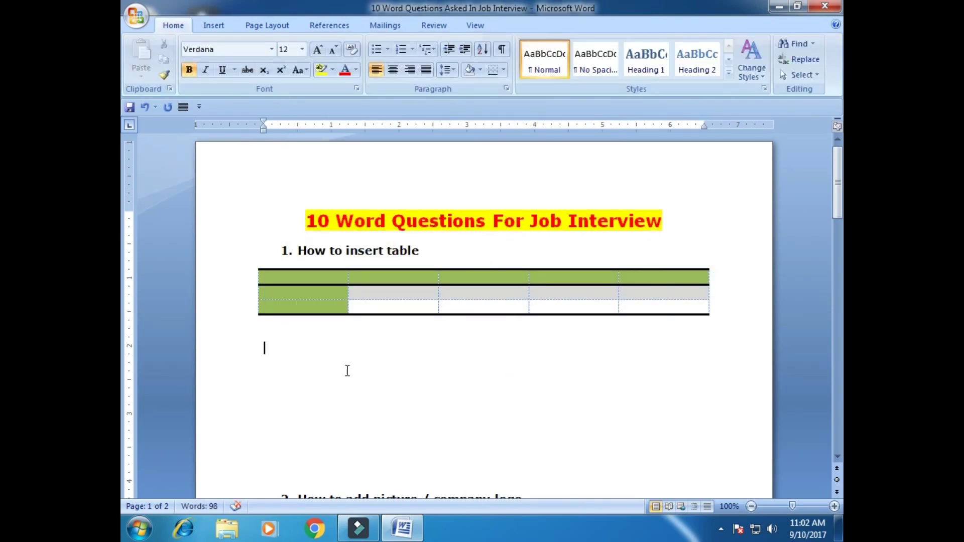
scroll(344, 368, "down", 1)
key("Delete")
key("Delete")
key("Delete")
key("Delete")
key("Delete")
key("Delete")
key("Delete")
key("Delete")
key("Delete")
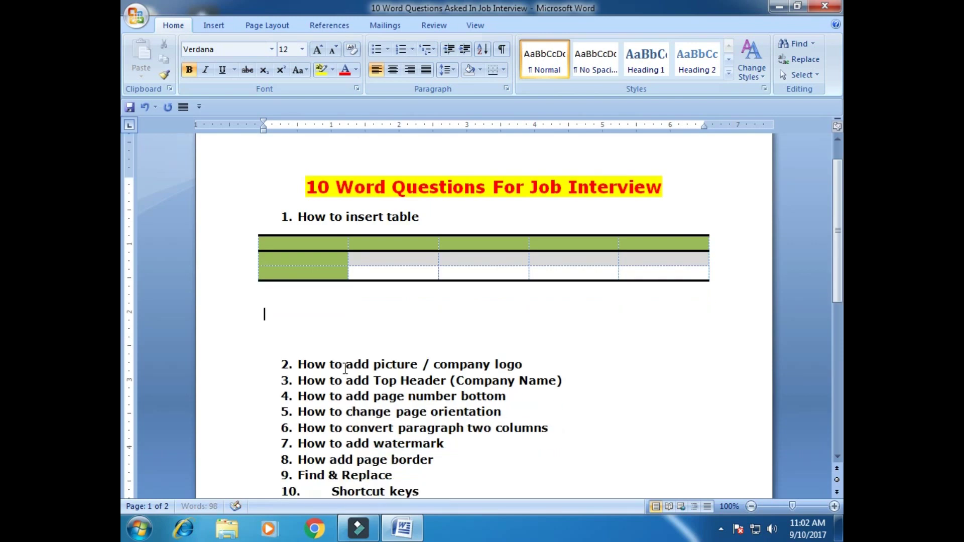
Insert a block of unnumbered blank lines below the item "How to add picture / company logo"
left_click(534, 314)
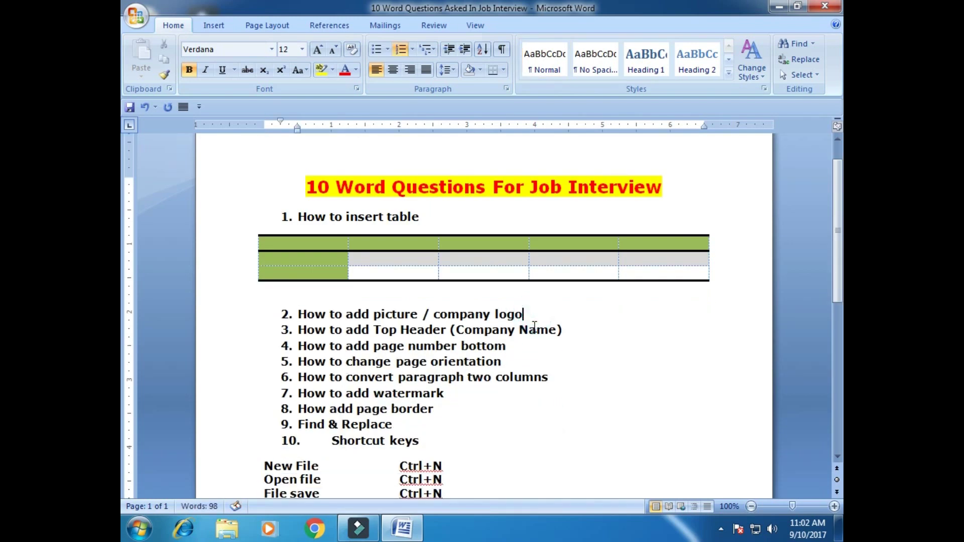
key("Return")
key("Return")
key("Return")
key("Return")
scroll(525, 329, "down", 2)
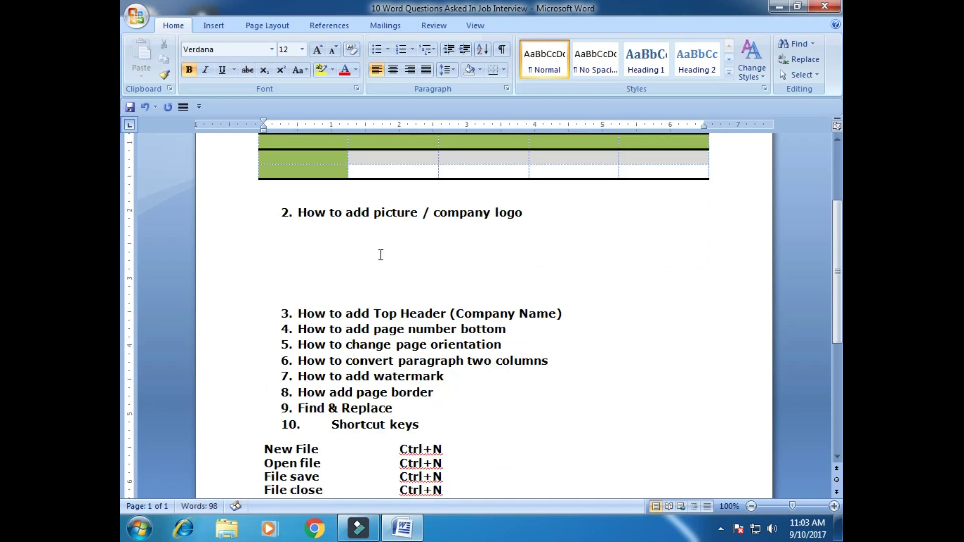
key("Return")
key("Return")
key("Return")
key("Return")
key("Return")
key("Return")
Insert the Hydrangeas picture from the Sample Pictures folder below the item "How to add picture / company logo"
left_click(351, 241)
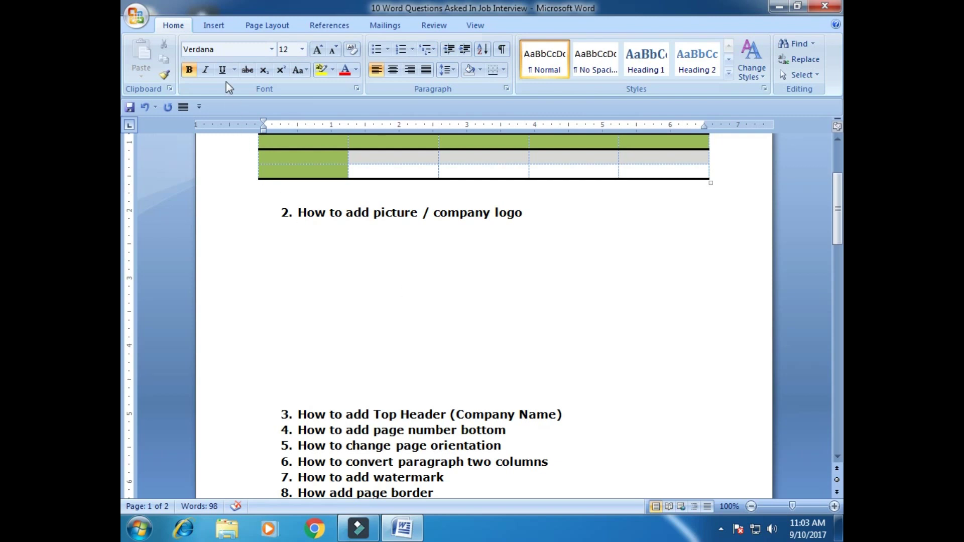
left_click(209, 29)
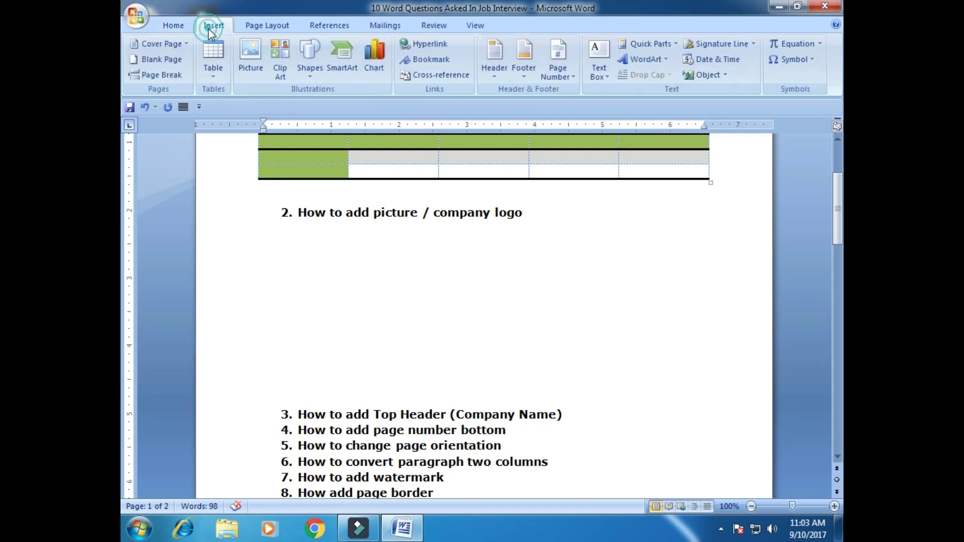
left_click(252, 68)
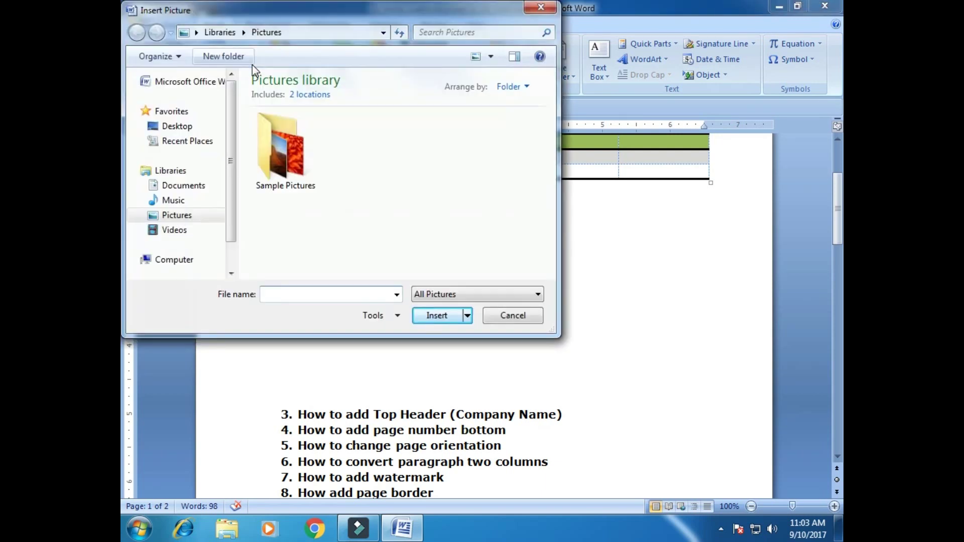
double_click(264, 143)
left_click(284, 146)
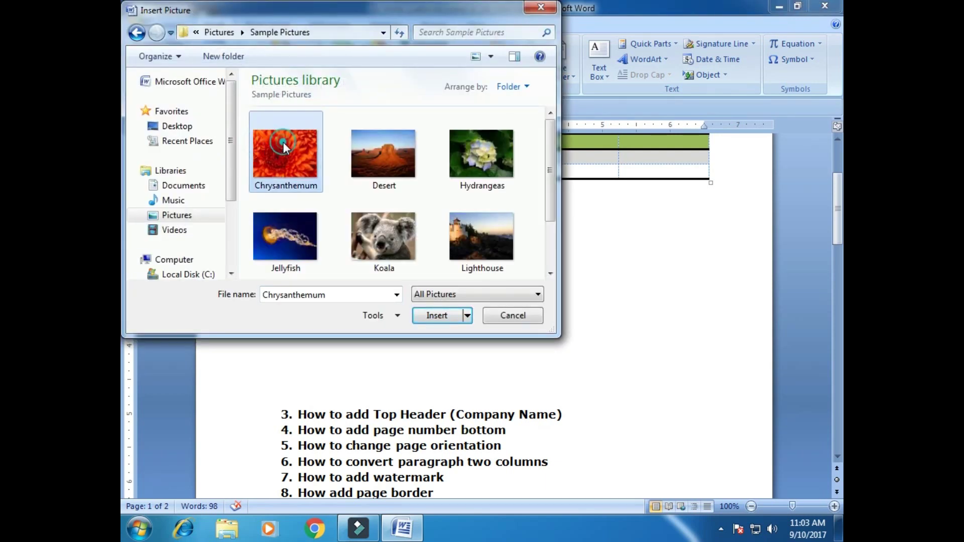
left_click(376, 225)
left_click(490, 157)
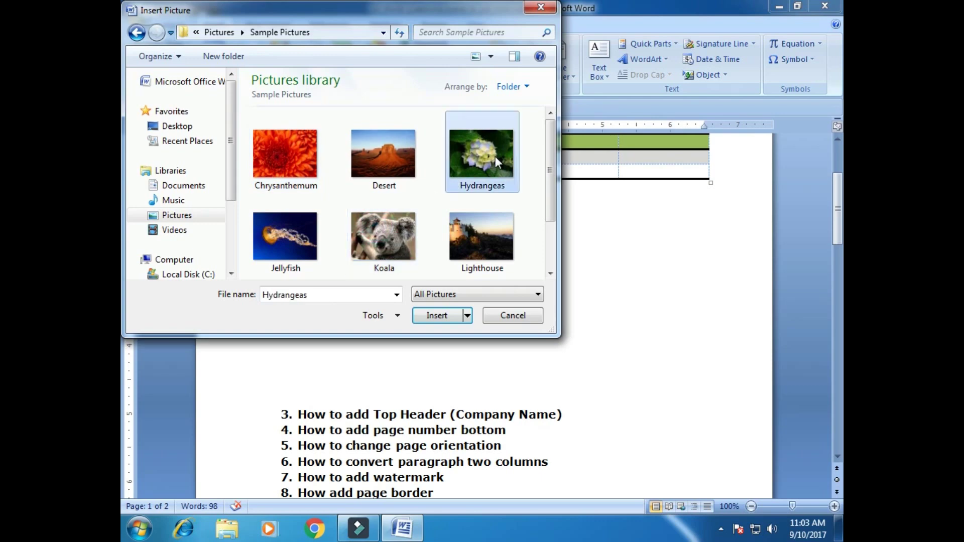
left_click(445, 315)
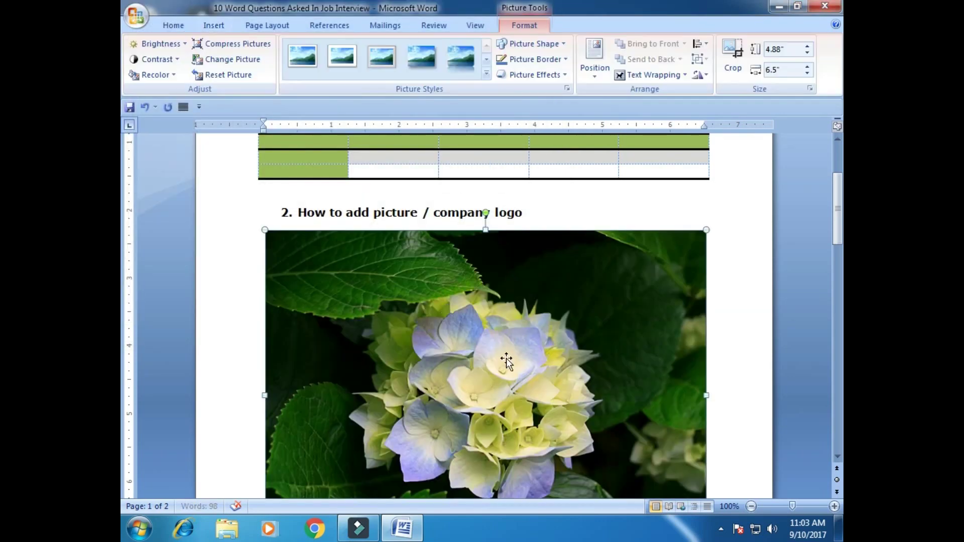
Shrink the hydrangea picture proportionally to about 1.83" high by 2.44" wide
scroll(505, 361, "down", 3)
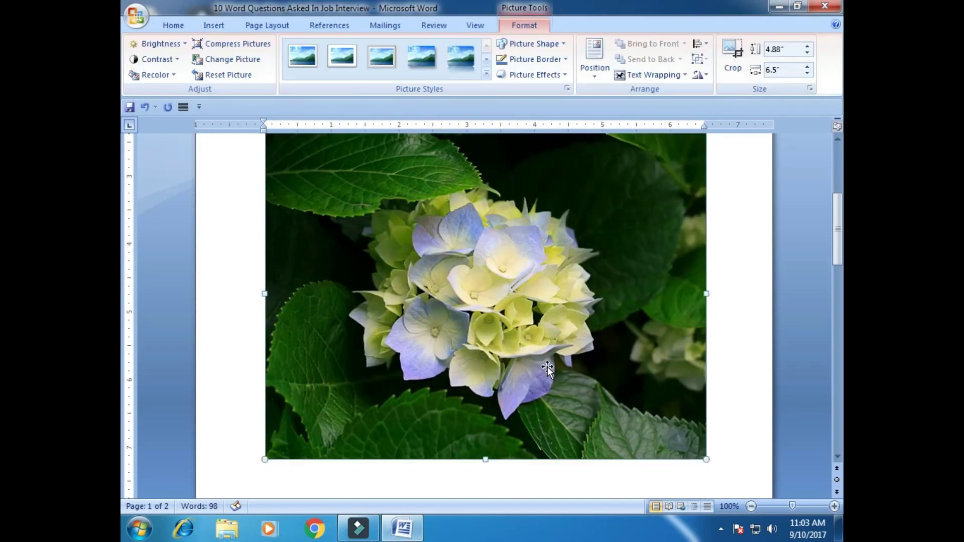
left_click(706, 459)
left_click_drag(581, 401, 431, 252)
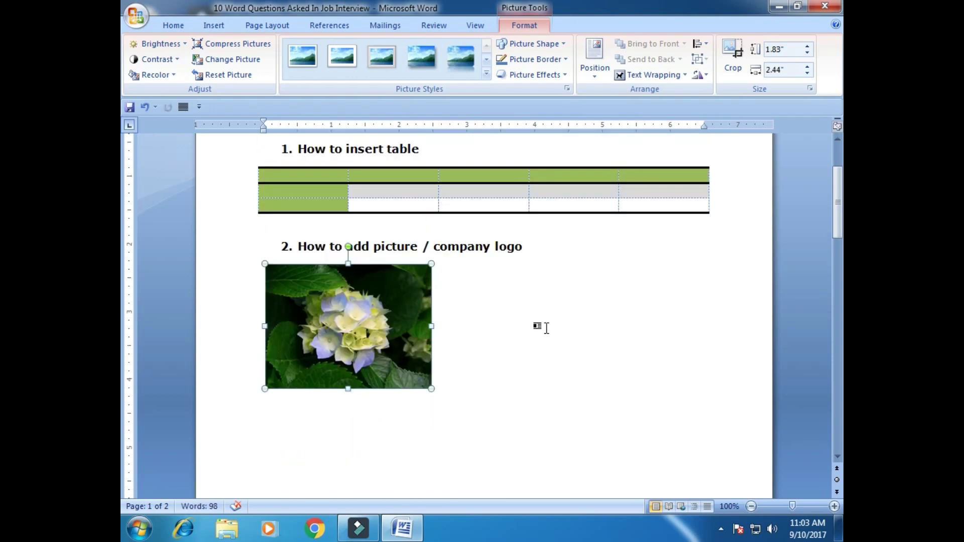
Delete the surplus blank lines between the picture and the item "How to add Top Header (Company Name)"
left_click(394, 392)
scroll(395, 395, "down", 2)
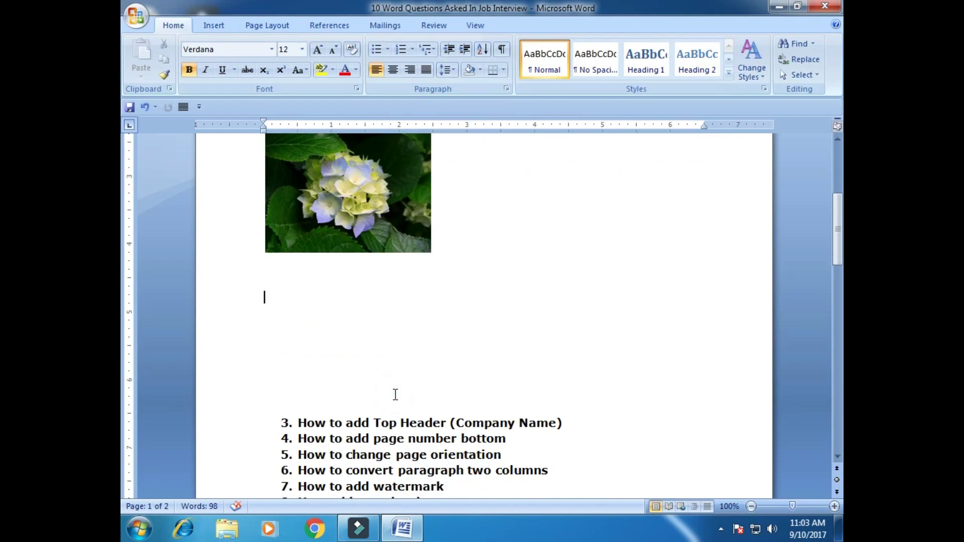
key("Delete")
key("Delete")
key("Delete")
key("Delete")
key("Delete")
key("Delete")
key("Delete")
key("Delete")
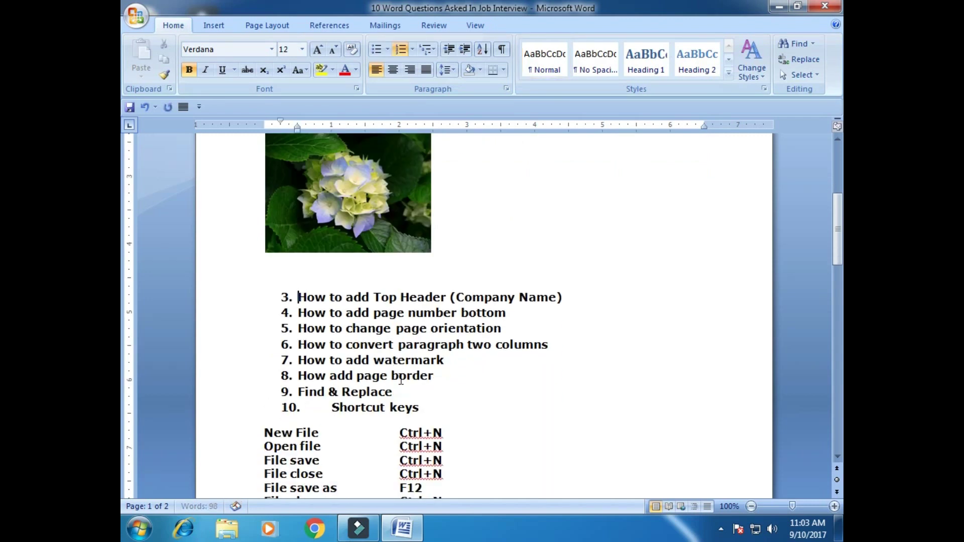
Insert a block of unnumbered blank lines below the item "How to add Top Header (Company Name)"
left_click(583, 298)
key("Return")
key("Return")
key("Return")
key("Return")
key("Return")
key("Return")
key("Return")
key("Return")
key("Return")
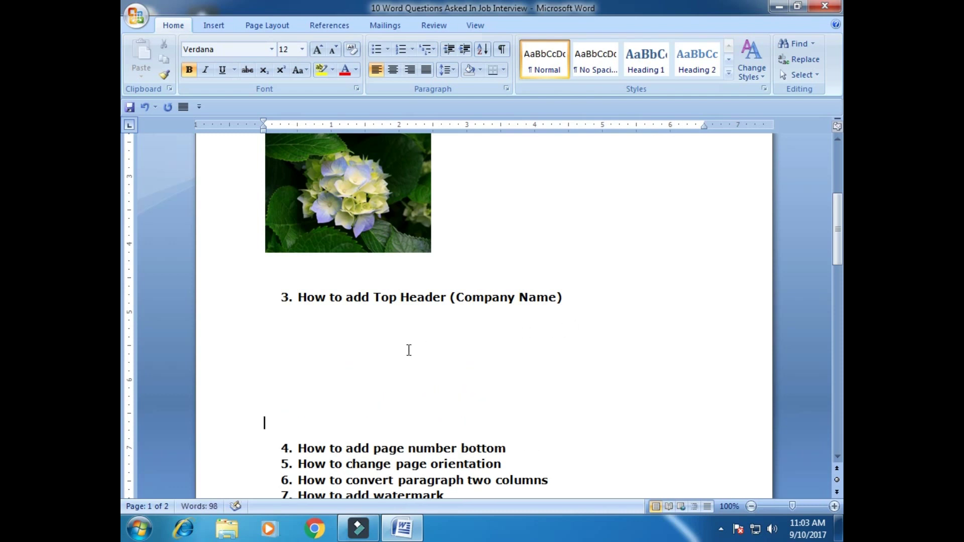
Add a page header in the built-in Blank layout with the text "HONDA COMPANY"
left_click(371, 325)
left_click(214, 25)
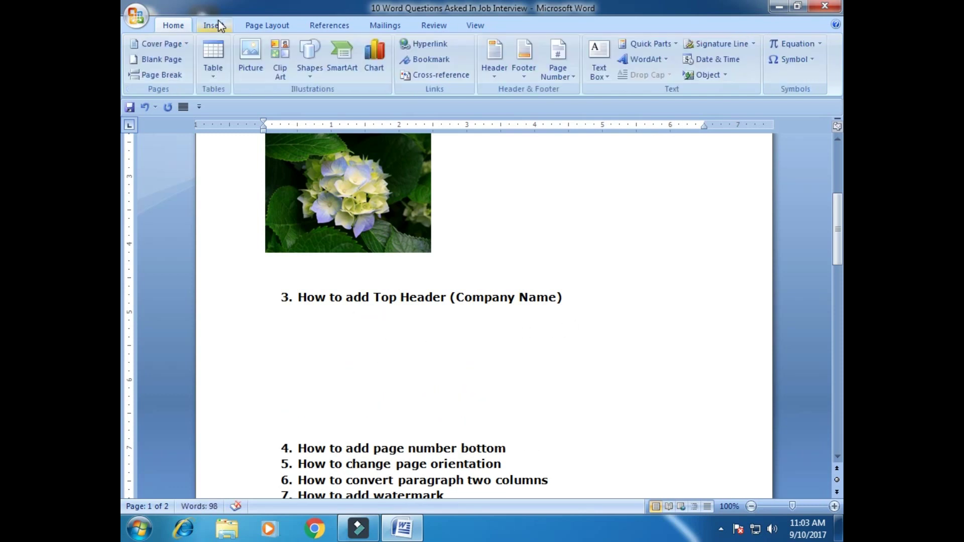
left_click(499, 80)
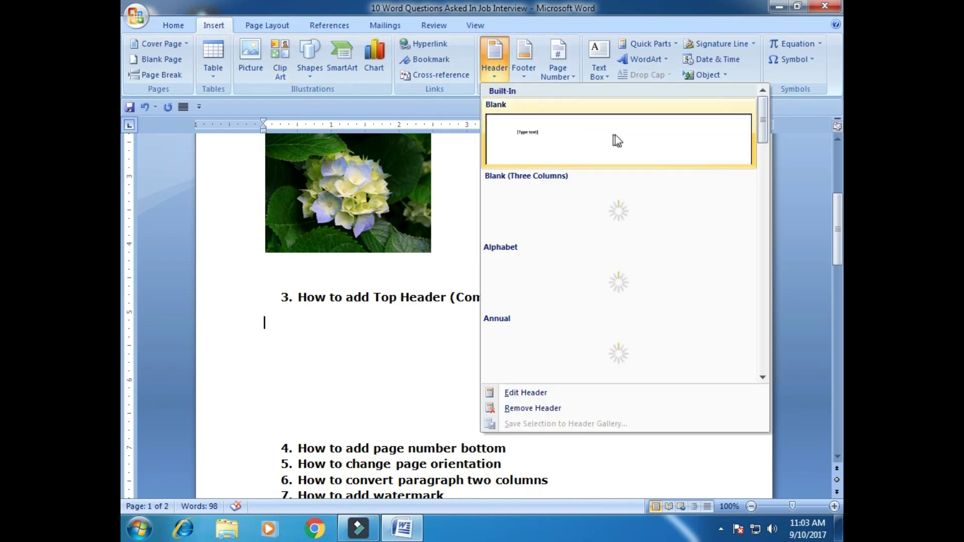
left_click(643, 137)
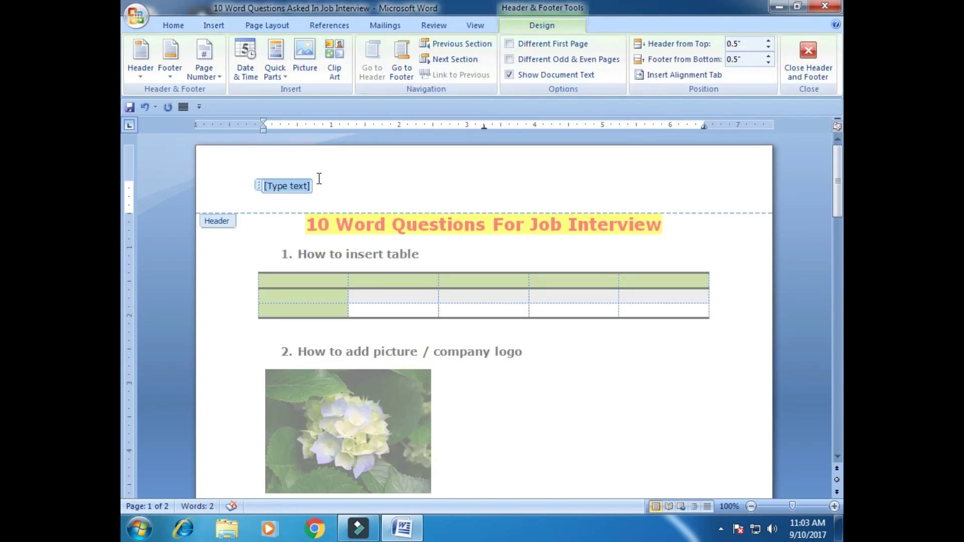
type("HONDA COMPANY")
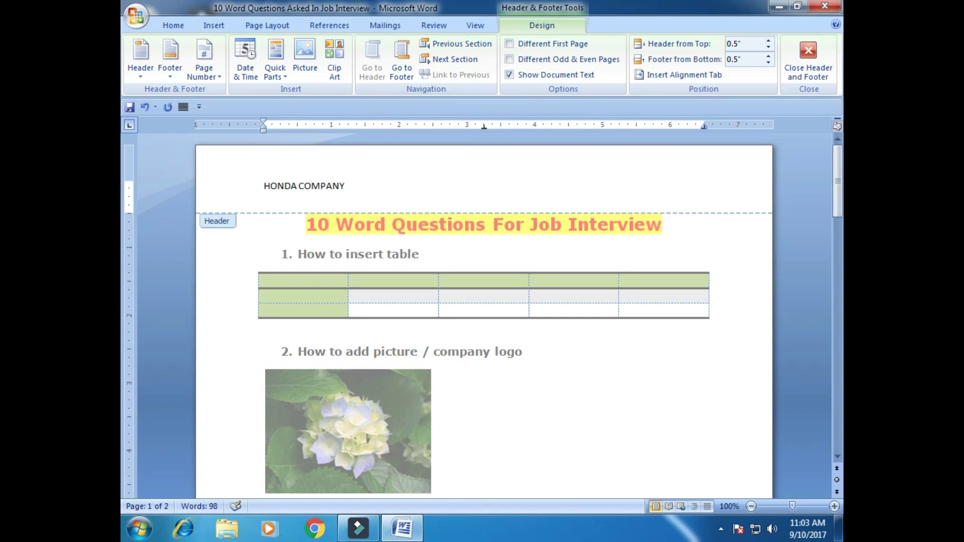
Enlarge all the header text by three font size increments
key("ctrl+a")
key("ctrl+shift+period")
key("ctrl+shift+period")
key("ctrl+shift+period")
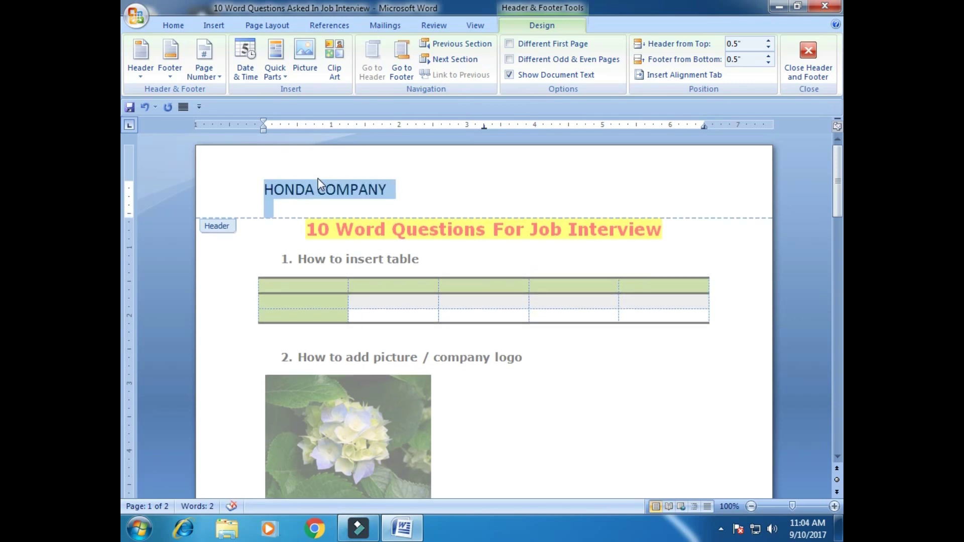
Remove the empty line below the company name in the header and close header editing
left_click(278, 202)
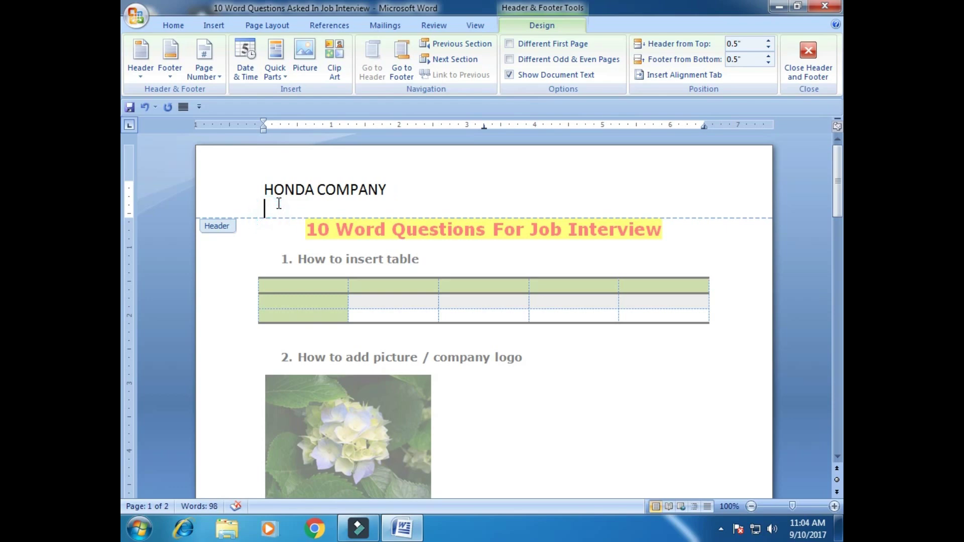
key("BackSpace")
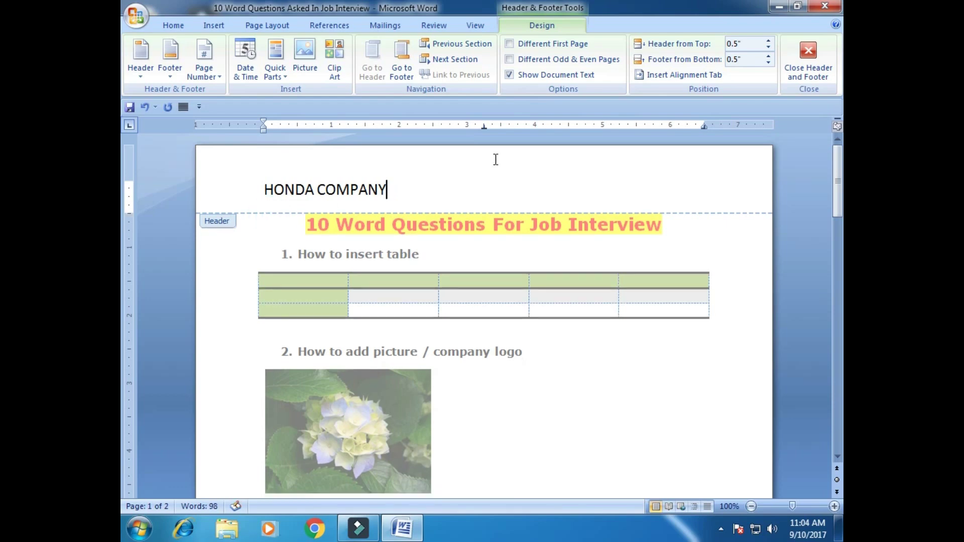
left_click(809, 60)
scroll(562, 228, "down", 20)
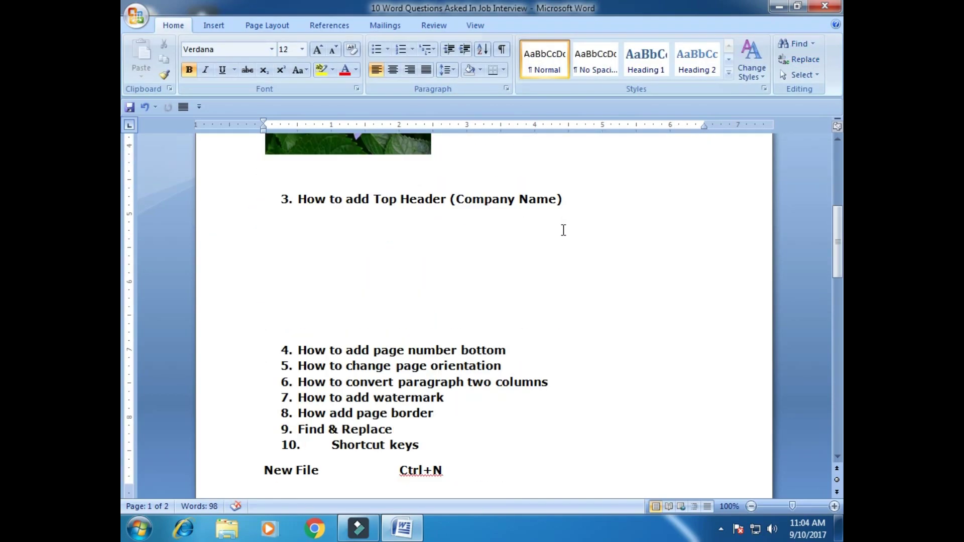
scroll(365, 369, "down", 10)
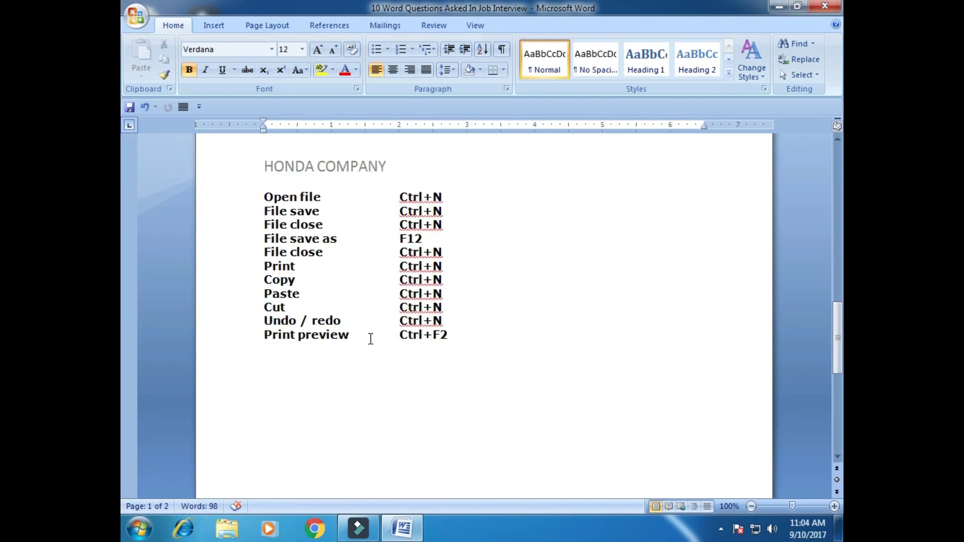
Add a third page to the document below the shortcut key list
left_click(442, 308)
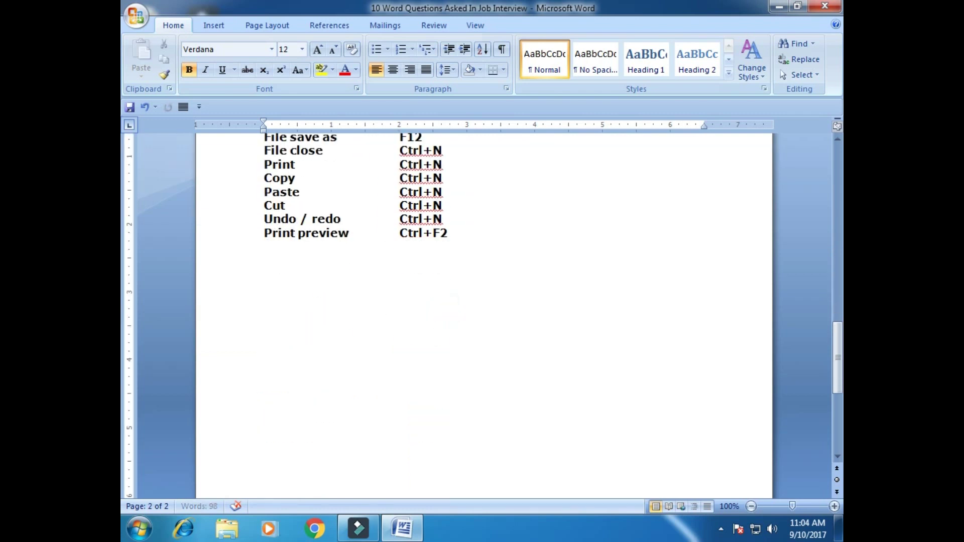
scroll(442, 308, "down", 3)
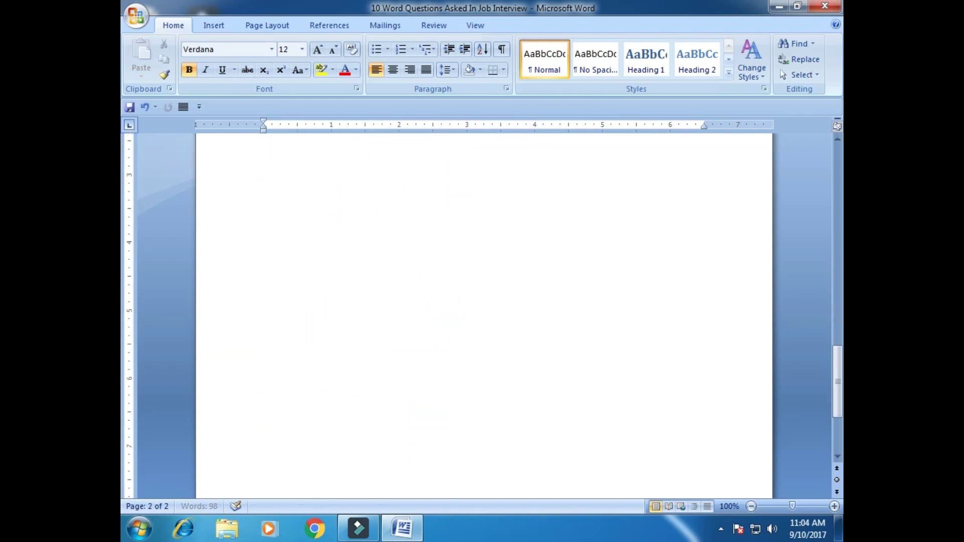
key("ctrl+Return")
key("Return")
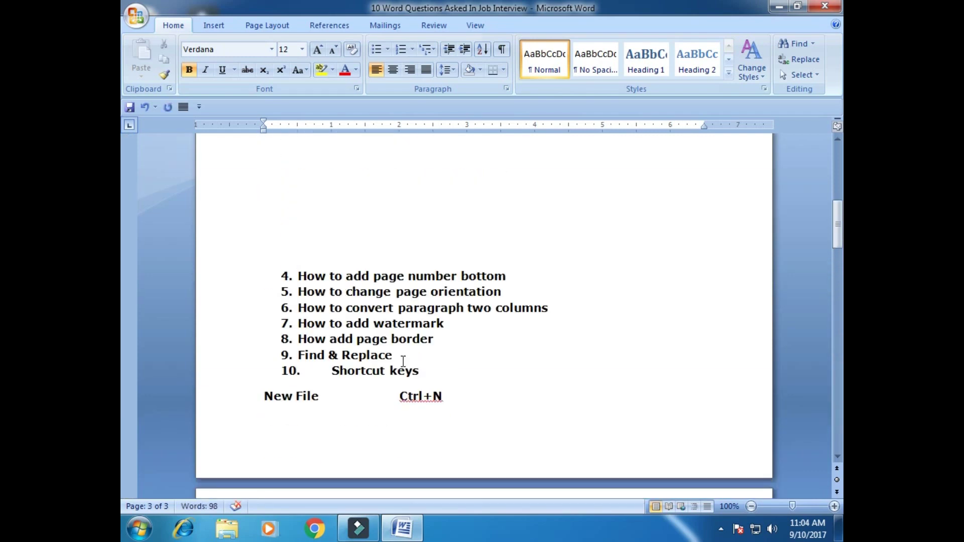
Insert a block of unnumbered blank lines below the item "How to add page number bottom"
scroll(403, 361, "up", 14)
scroll(502, 338, "down", 10)
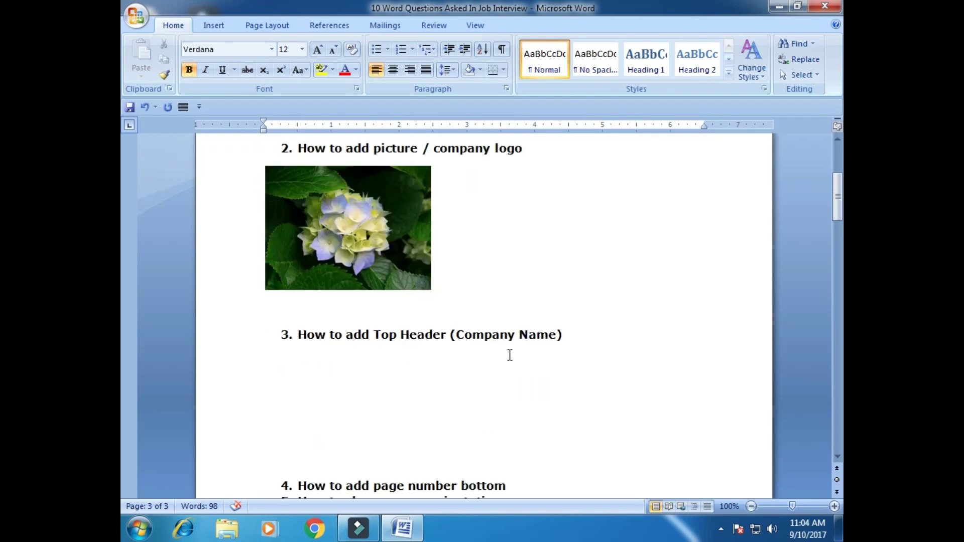
left_click(371, 271)
scroll(427, 294, "down", 4)
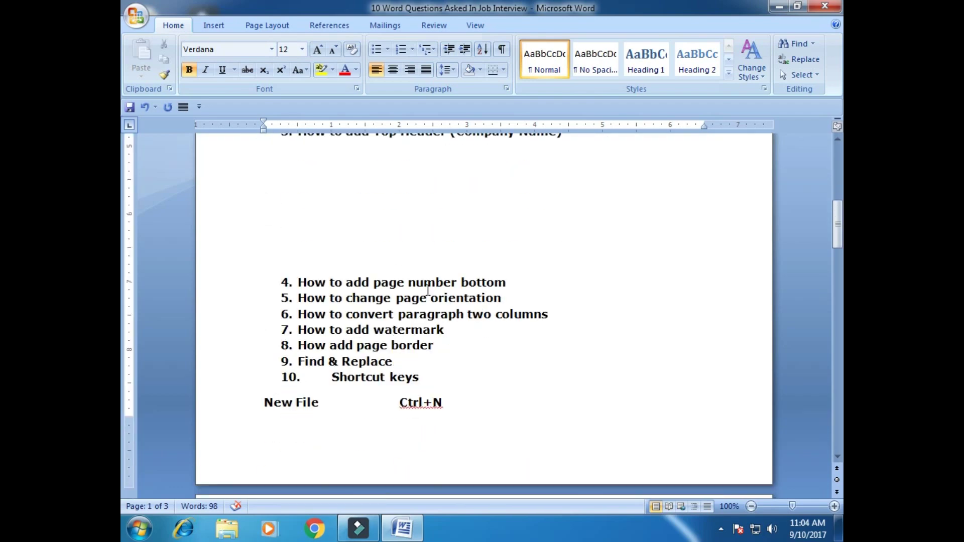
left_click(533, 283)
key("Return")
key("Return")
key("Return")
key("Return")
key("Return")
key("Return")
key("Return")
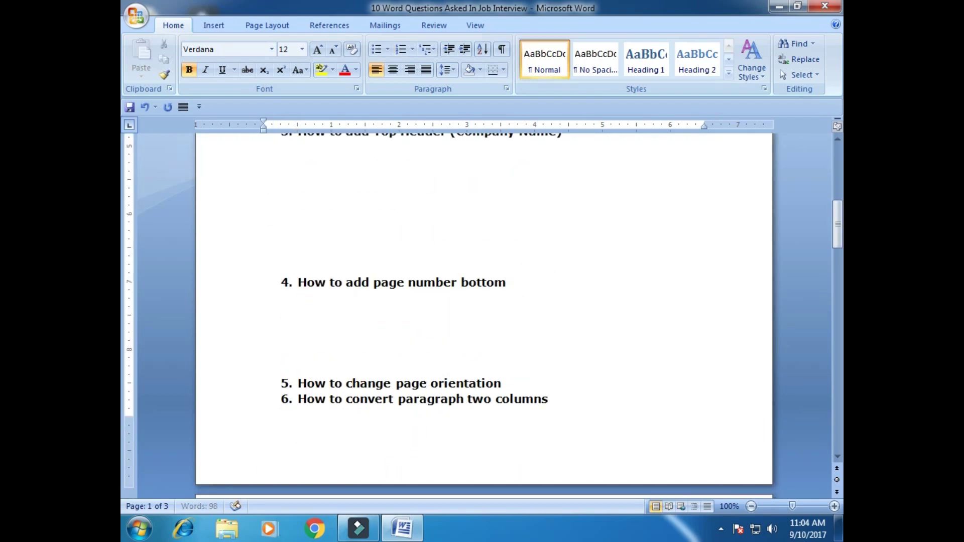
Add page numbers to the bottom of the pages in the Plain Number 2 style and close footer editing
left_click(377, 317)
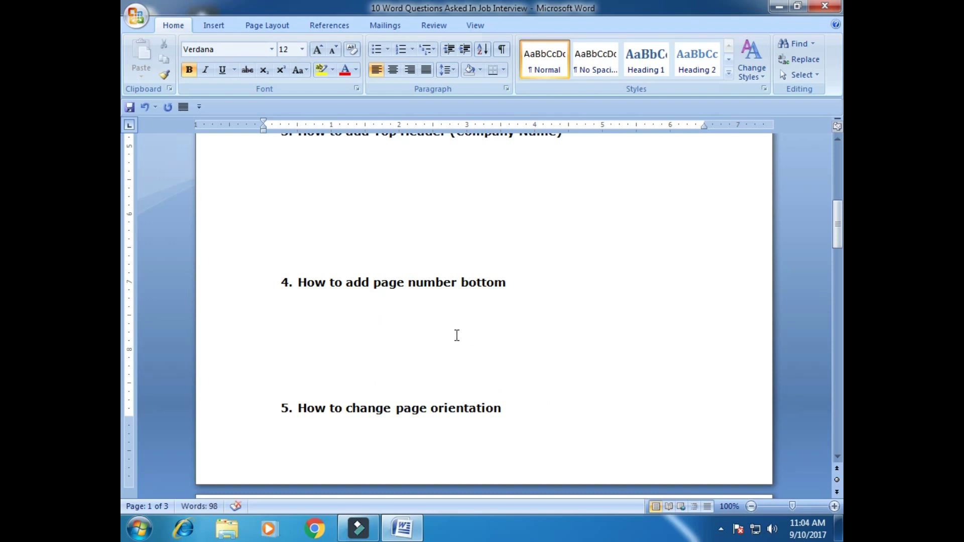
left_click(215, 26)
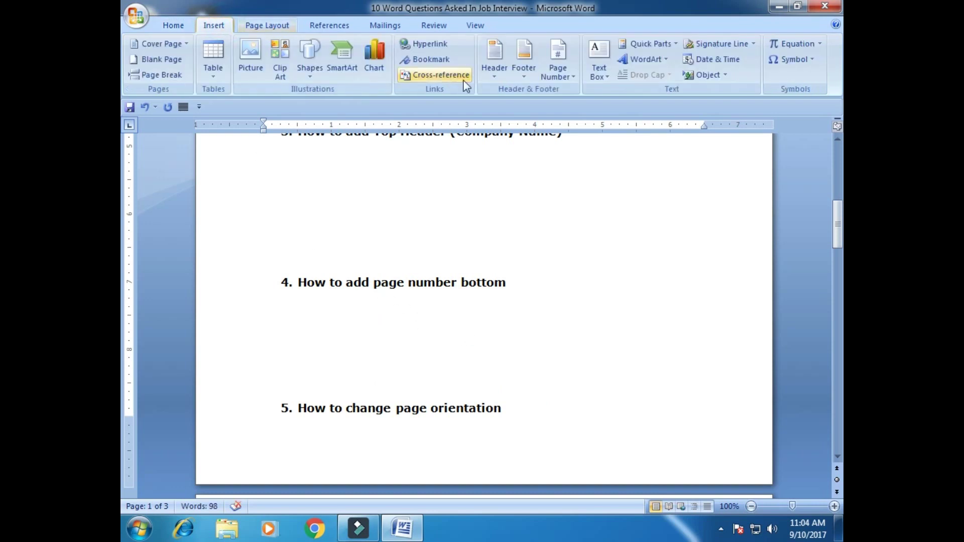
left_click(563, 76)
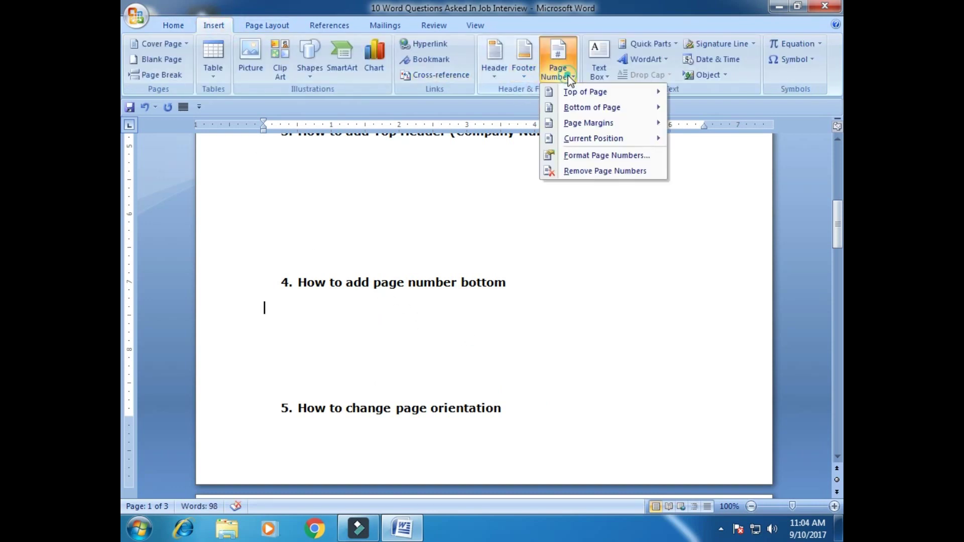
mouse_move(625, 109)
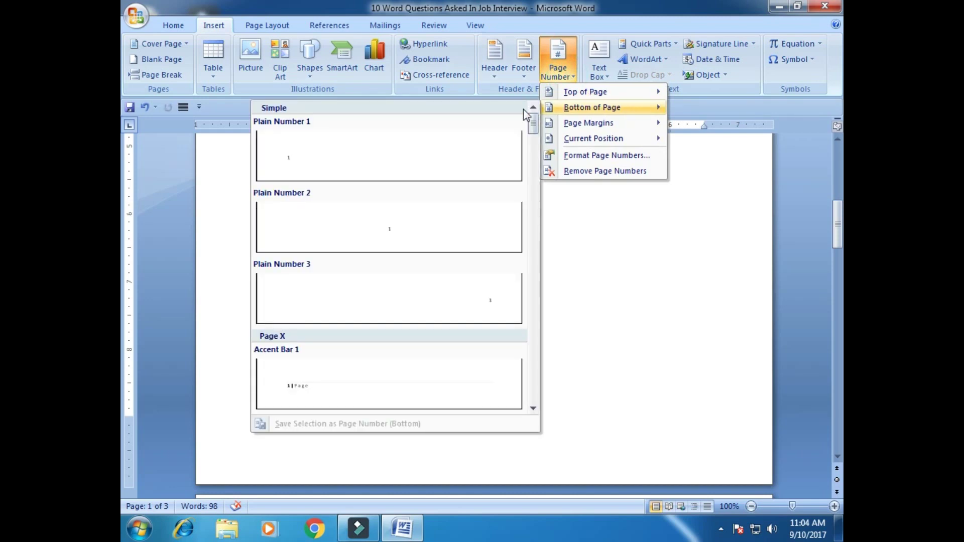
left_click(436, 225)
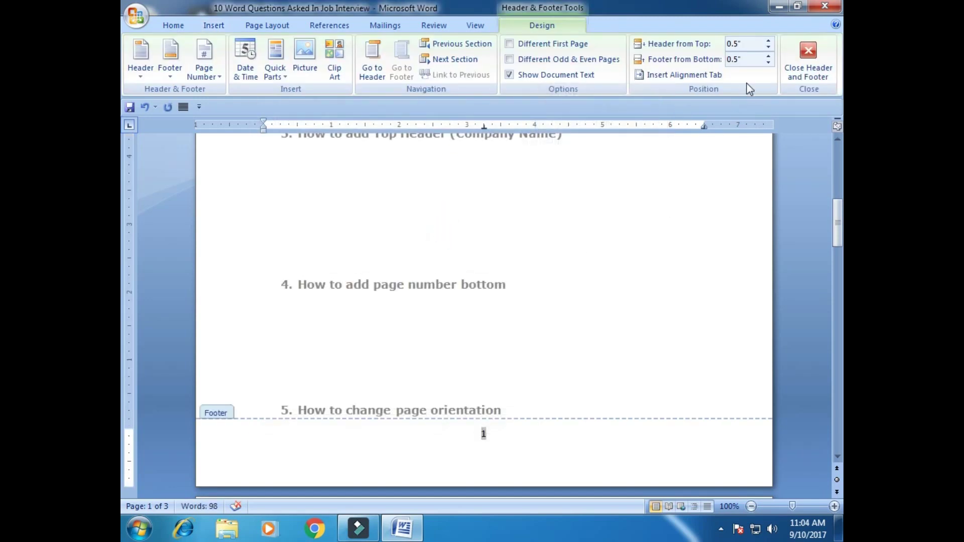
left_click(809, 60)
Push the item "How to change page orientation" onto the second page by adding blank lines above it
scroll(495, 356, "down", 15)
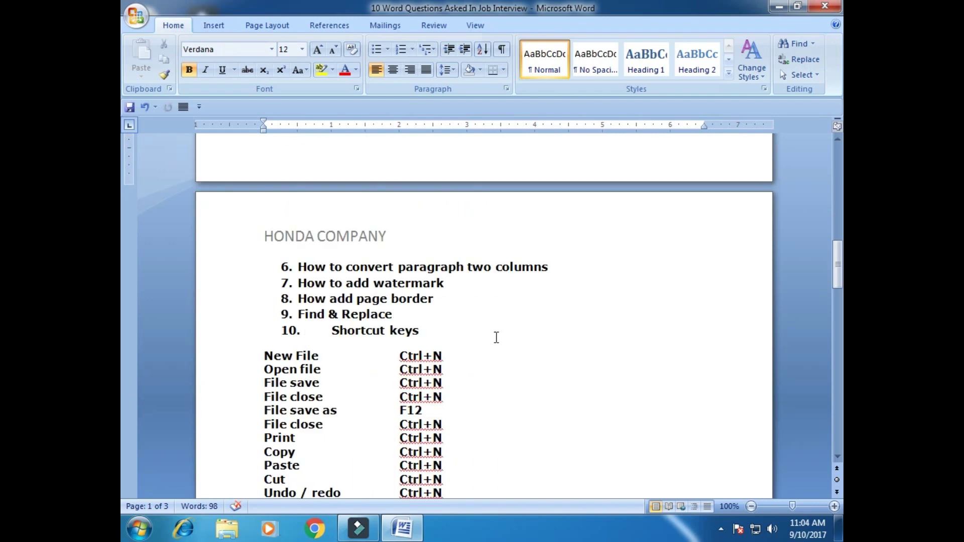
scroll(519, 330, "down", 20)
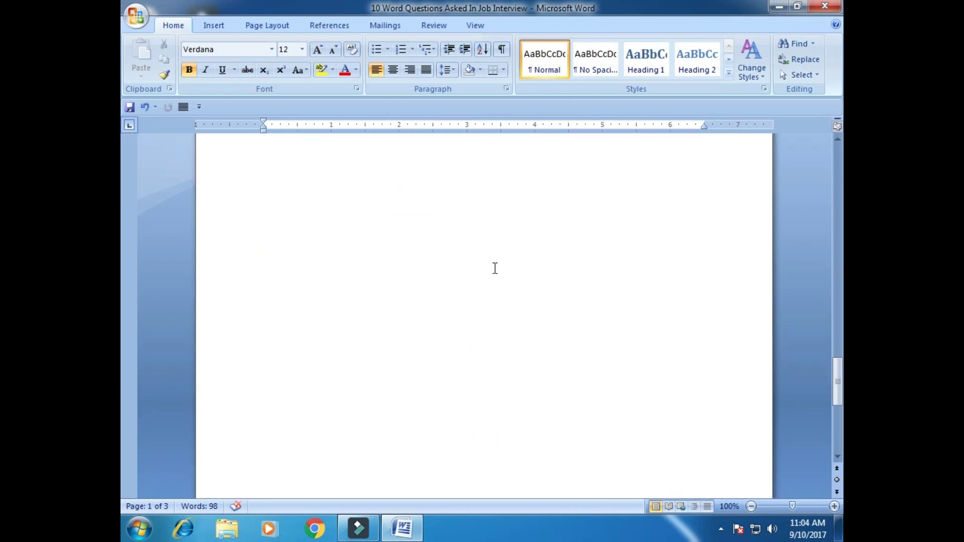
scroll(499, 396, "up", 10)
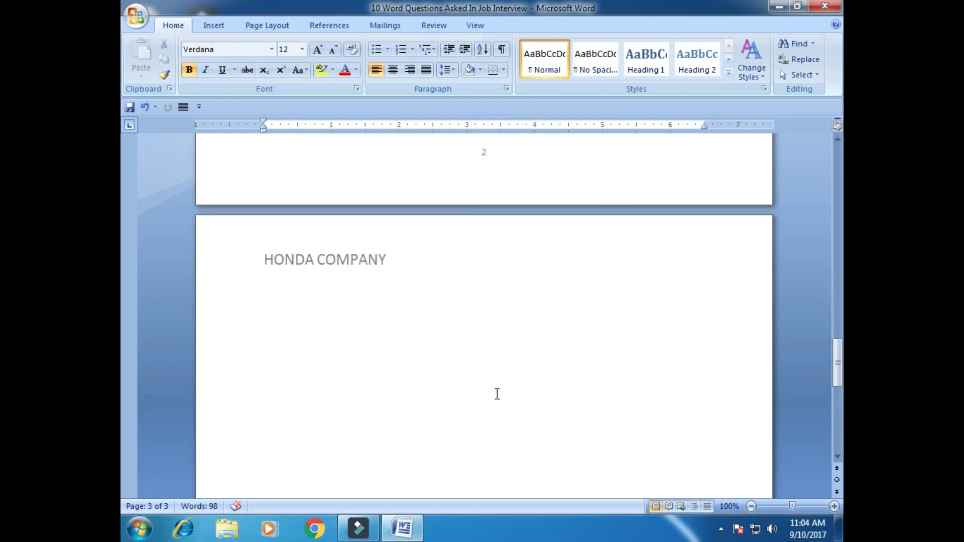
scroll(497, 391, "up", 15)
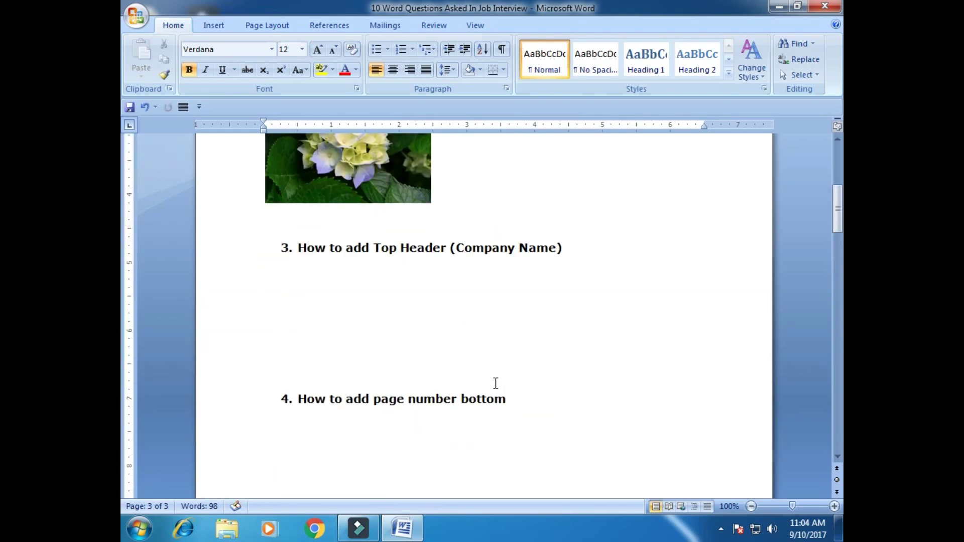
scroll(496, 385, "down", 5)
scroll(496, 382, "down", 6)
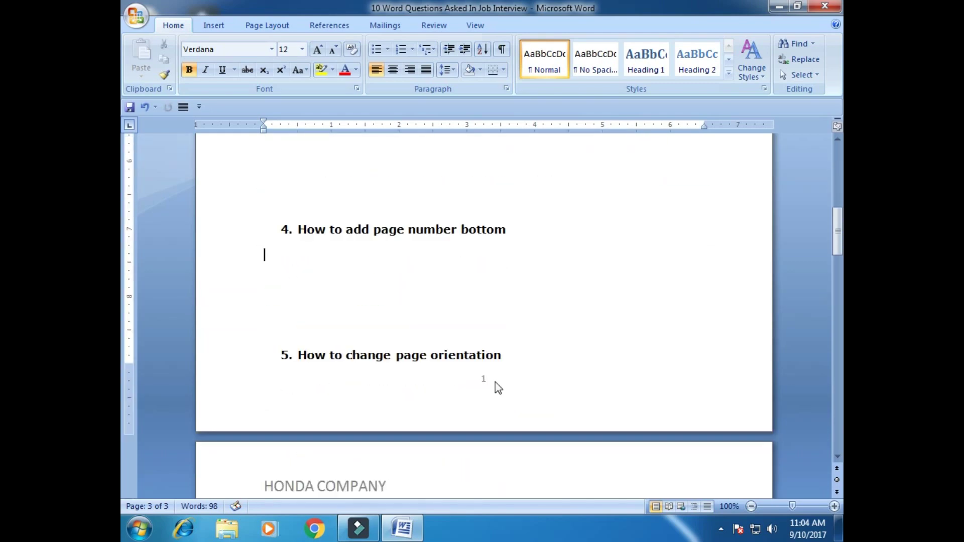
left_click(421, 174)
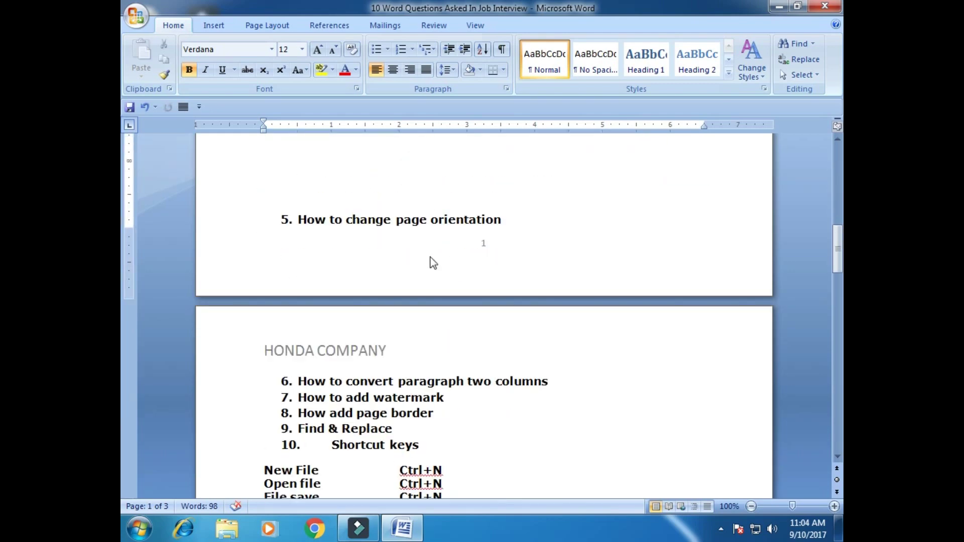
key("Return")
Insert a block of unnumbered blank lines below the item "How to change page orientation"
scroll(410, 332, "down", 7)
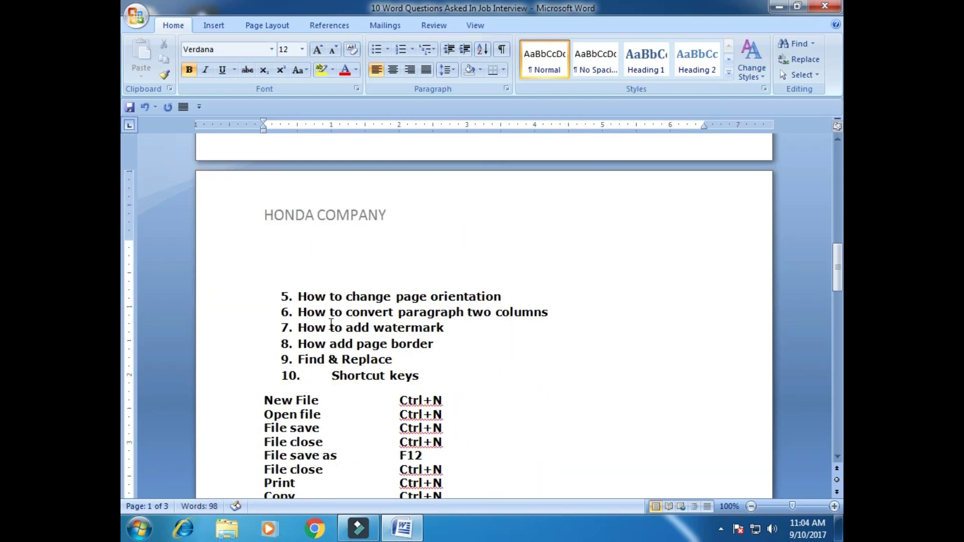
left_click(522, 230)
key("Return")
key("Return")
key("Return")
key("Return")
key("Return")
key("Return")
key("Return")
key("Return")
Change the page orientation to Landscape and zoom out to 60% to show the whole page
left_click(363, 254)
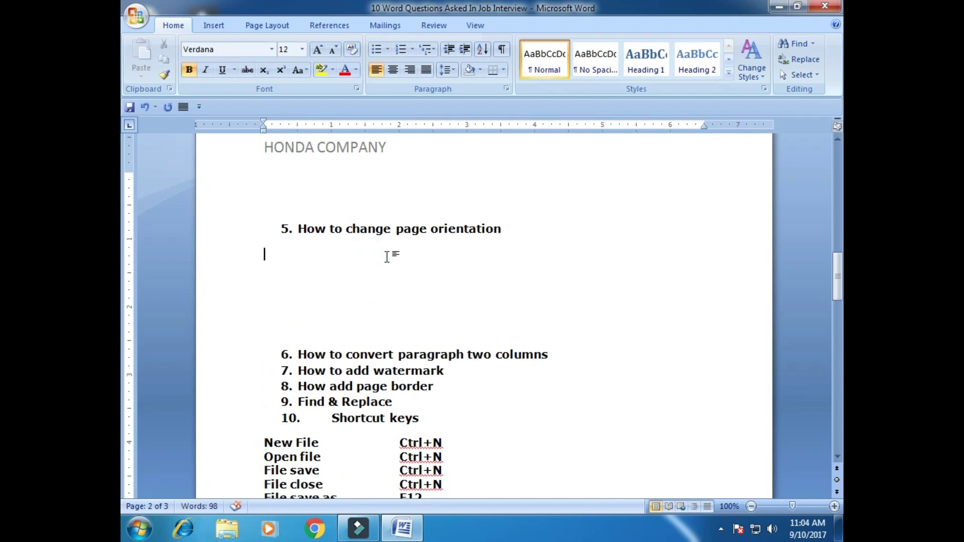
left_click(271, 30)
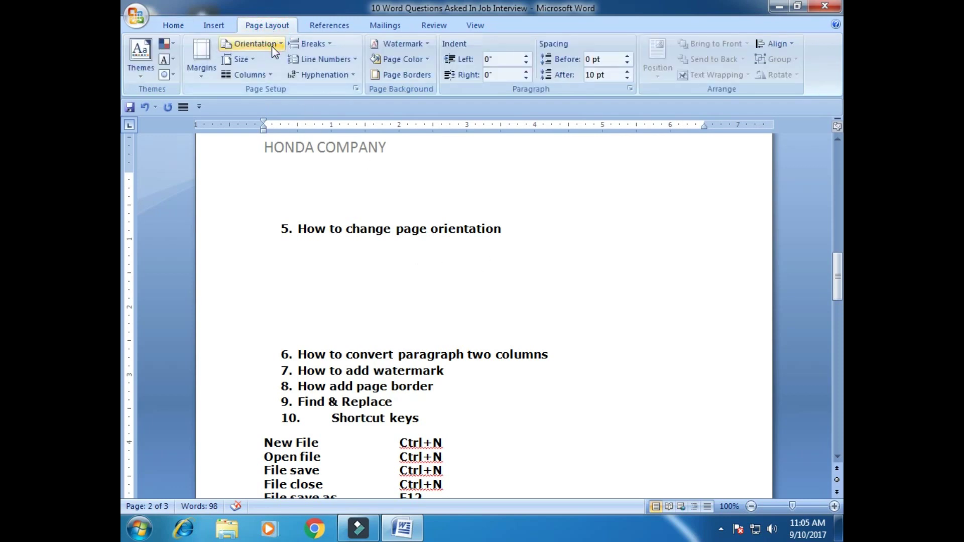
left_click(274, 48)
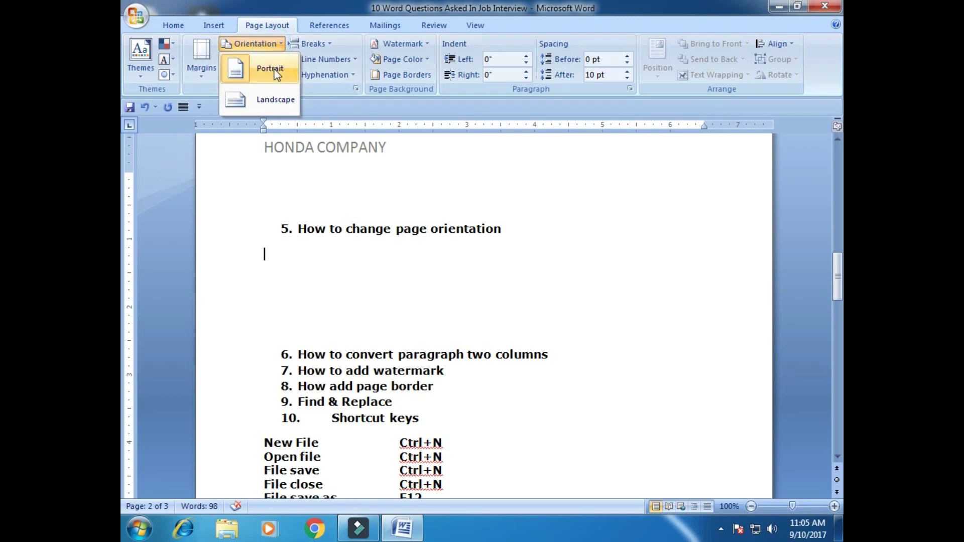
left_click(272, 104)
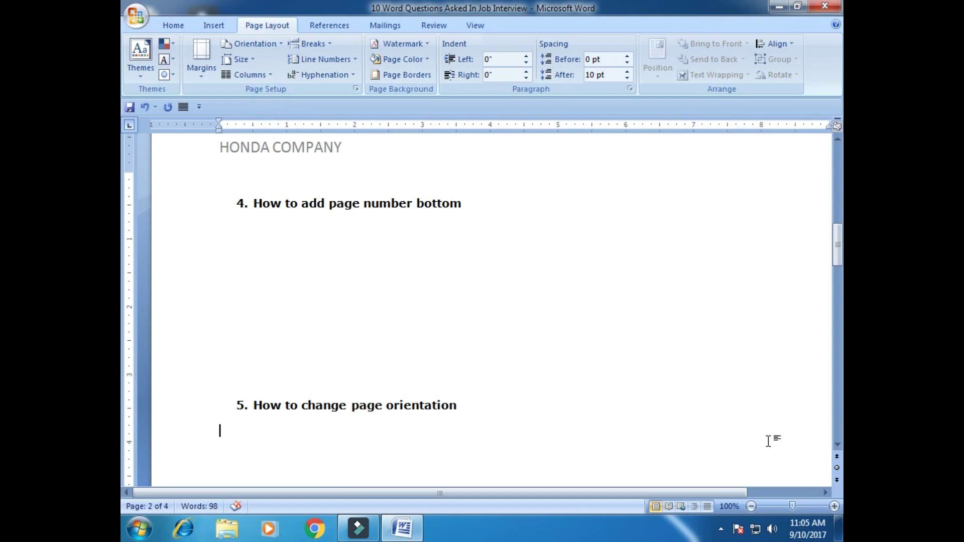
left_click(752, 507)
left_click(751, 507)
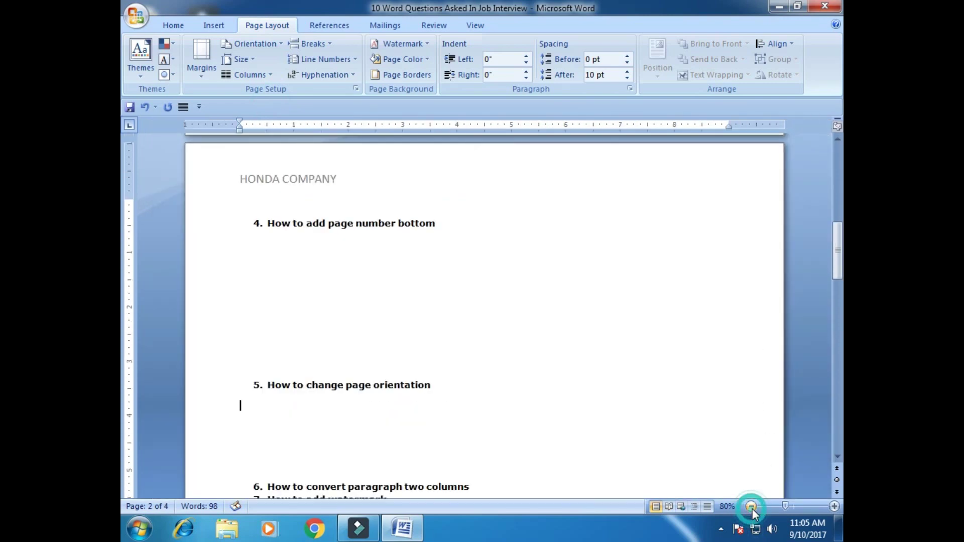
left_click(752, 507)
left_click(752, 507)
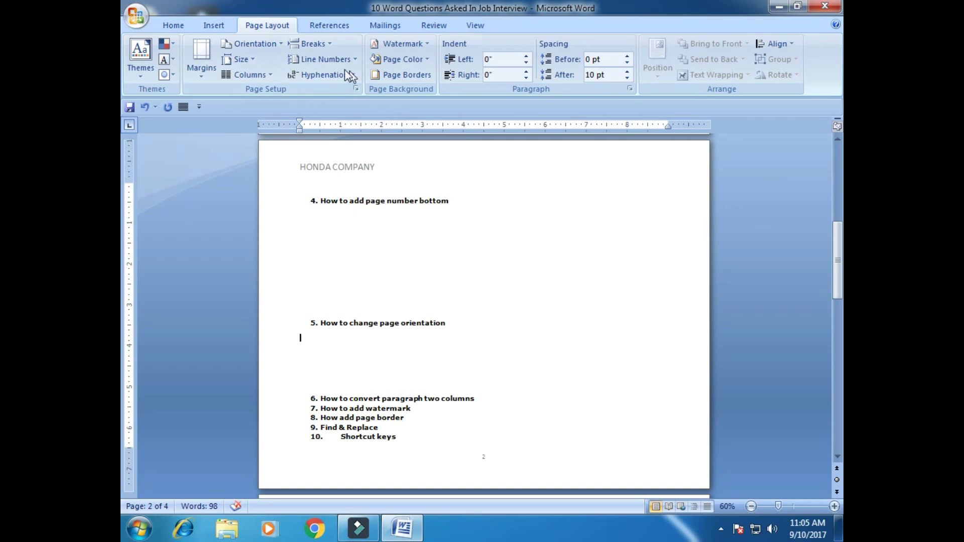
Set the page orientation back to Portrait and restore the zoom to 100%
left_click(255, 44)
left_click(266, 70)
scroll(487, 238, "down", 5)
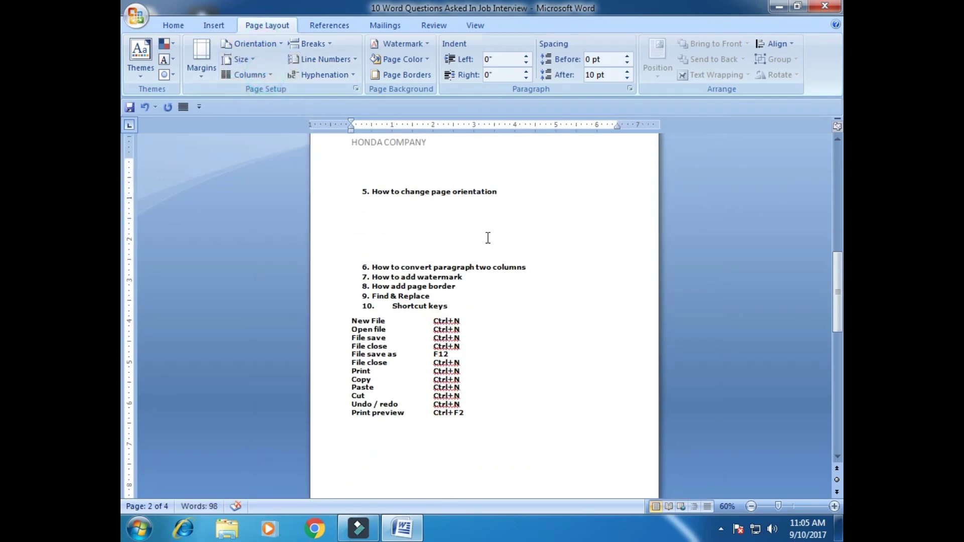
left_click(835, 506)
left_click(834, 507)
left_click(835, 506)
left_click(834, 506)
Insert a large block of unnumbered blank lines below the item "How to convert paragraph two columns"
scroll(508, 344, "down", 5)
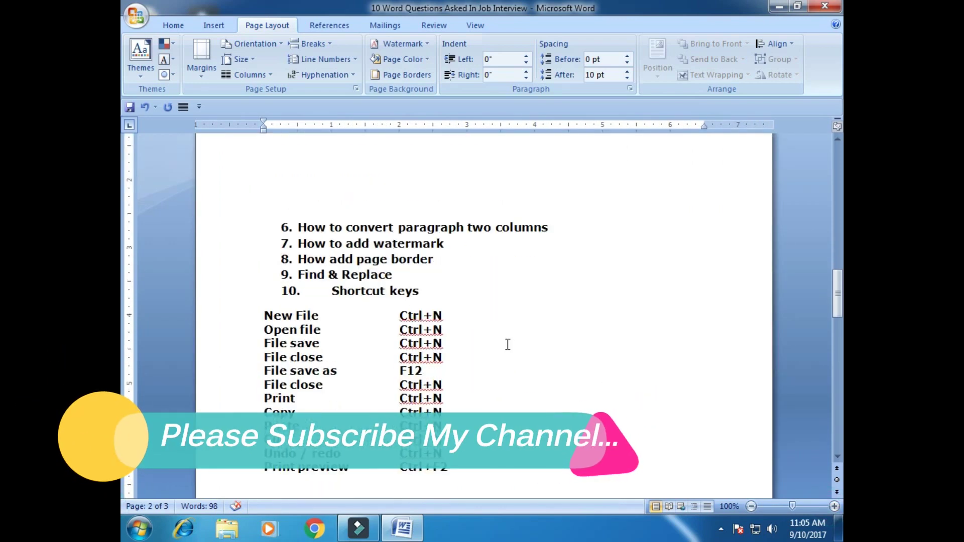
left_click(592, 225)
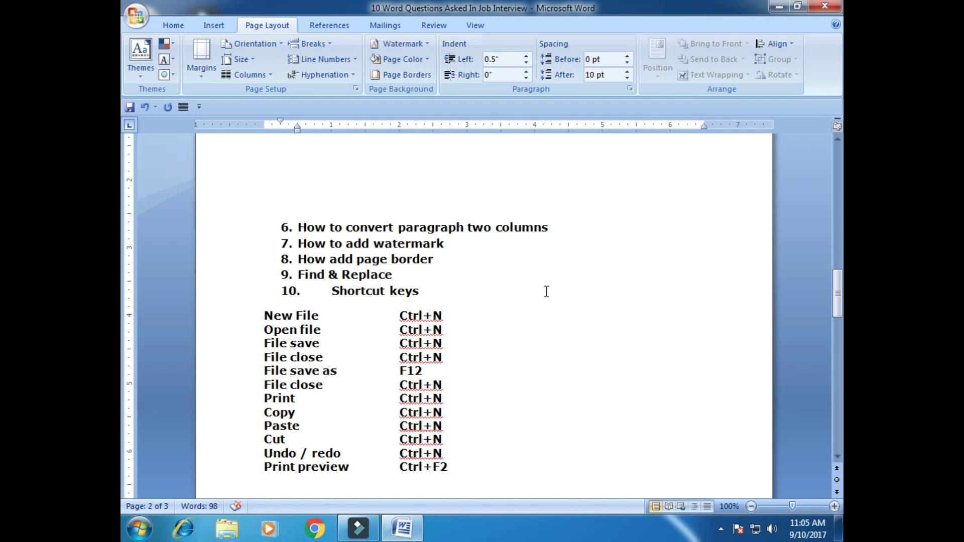
key("Return")
key("Return")
key("Return")
key("Return")
key("Return")
key("Return")
key("Return")
key("Return")
key("Return")
key("Return")
key("Return")
key("Return")
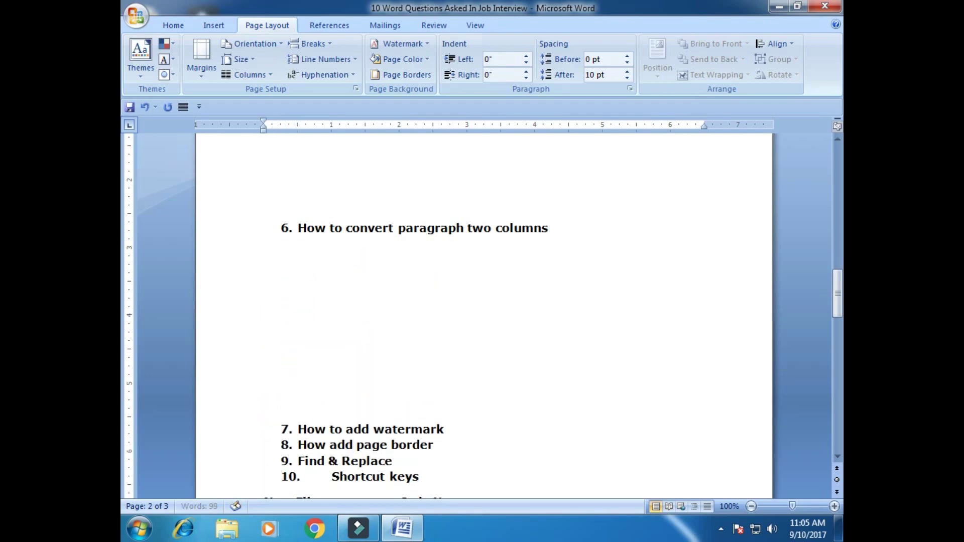
key("Return")
key("Return")
key("Return")
Generate sample paragraphs below the item "How to convert paragraph two columns" with =RAND()
left_click(332, 248)
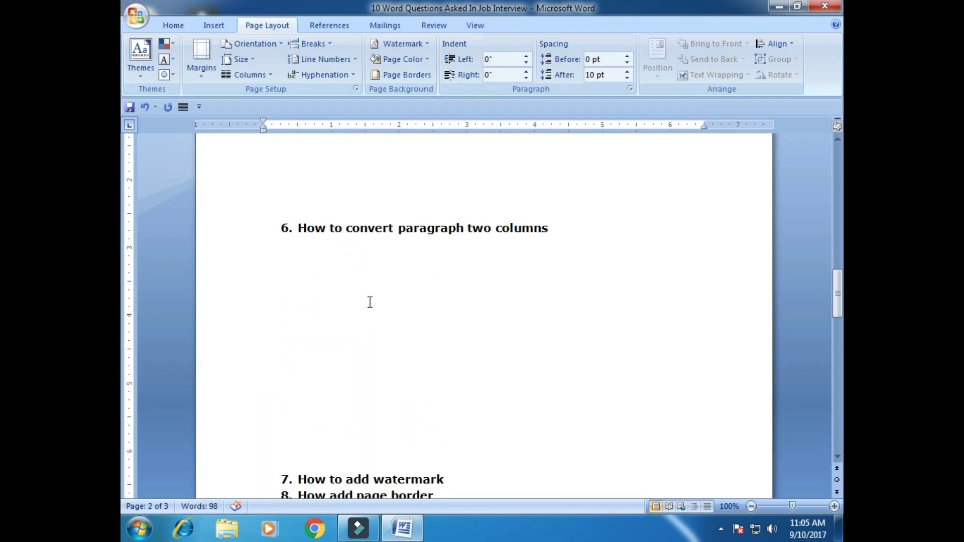
type("=RAND()")
key("Return")
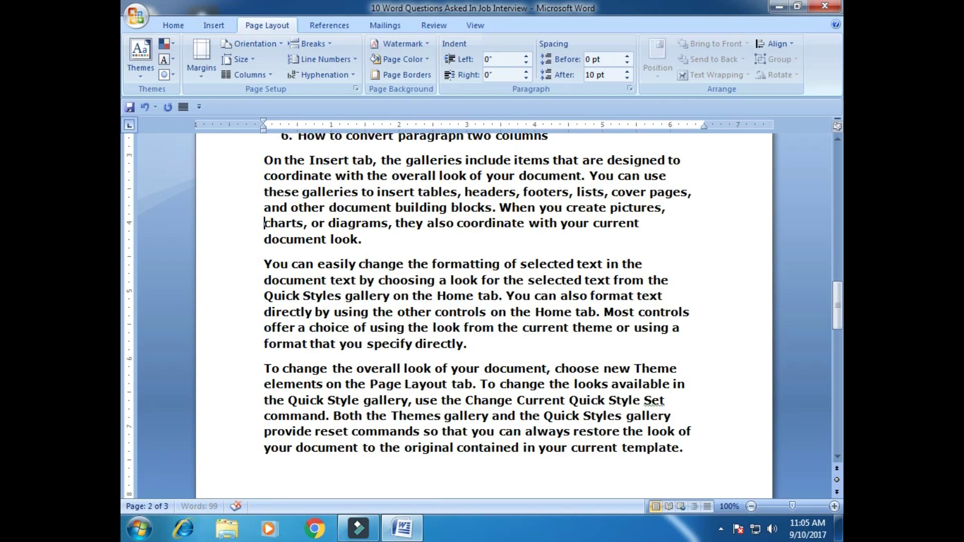
Select all three sample paragraphs and lay them out in two columns
key("shift+Down")
key("shift+Down")
key("shift+Down")
key("shift+Down")
key("shift+Down")
key("shift+Down")
key("shift+Down")
key("shift+Down")
key("shift+Down")
key("shift+Down")
key("shift+Down")
key("shift+Down")
key("shift+Down")
key("shift+Down")
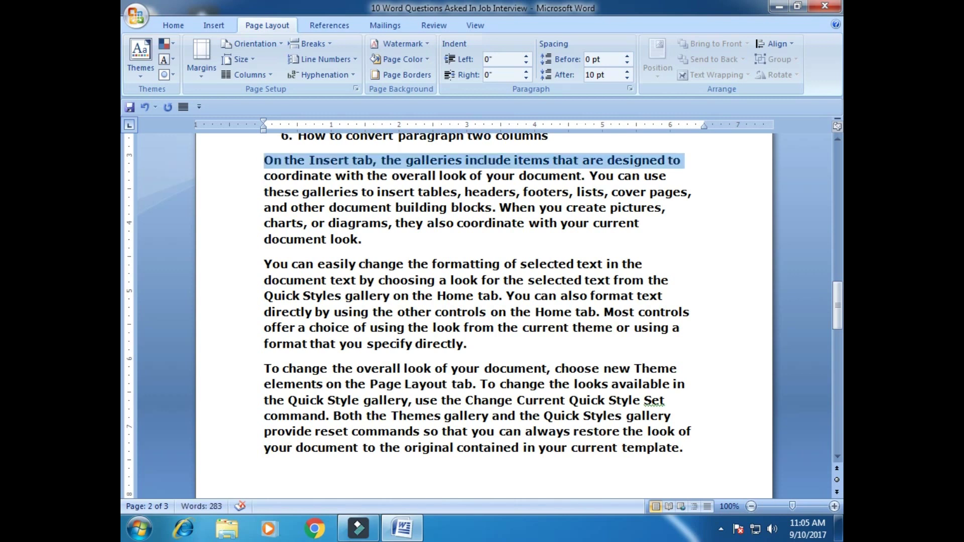
key("shift+Down")
key("shift+Down")
key("shift+Down")
key("shift+Down")
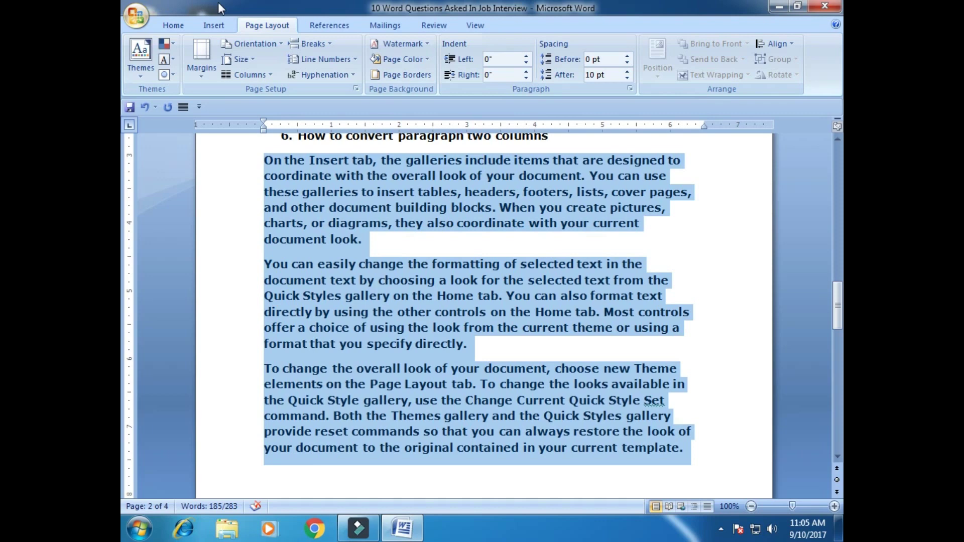
left_click(188, 22)
left_click(288, 26)
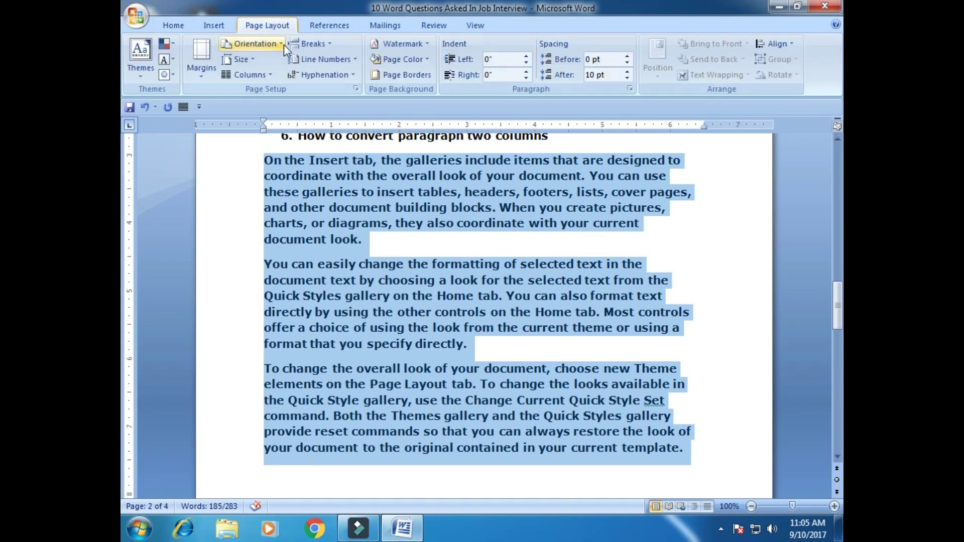
left_click(267, 78)
left_click(259, 129)
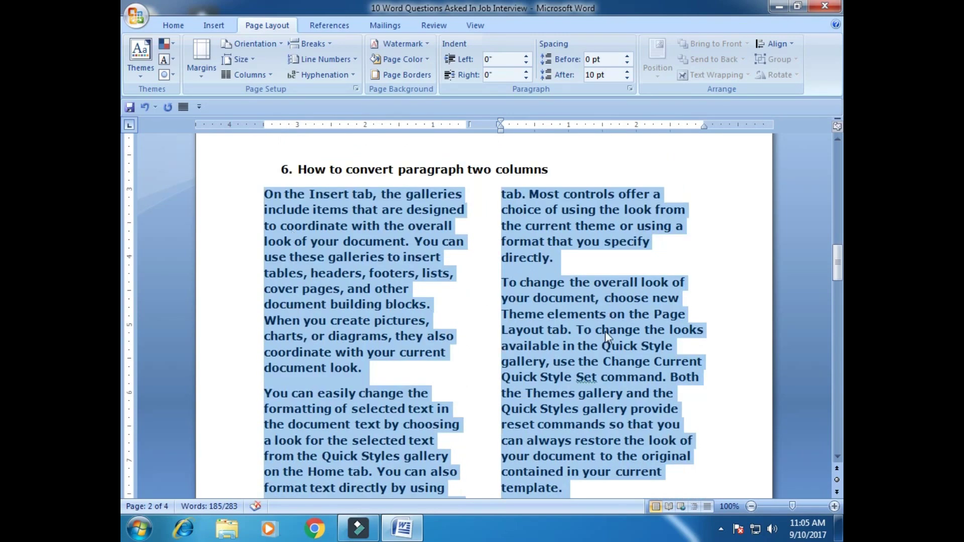
scroll(589, 331, "down", 15)
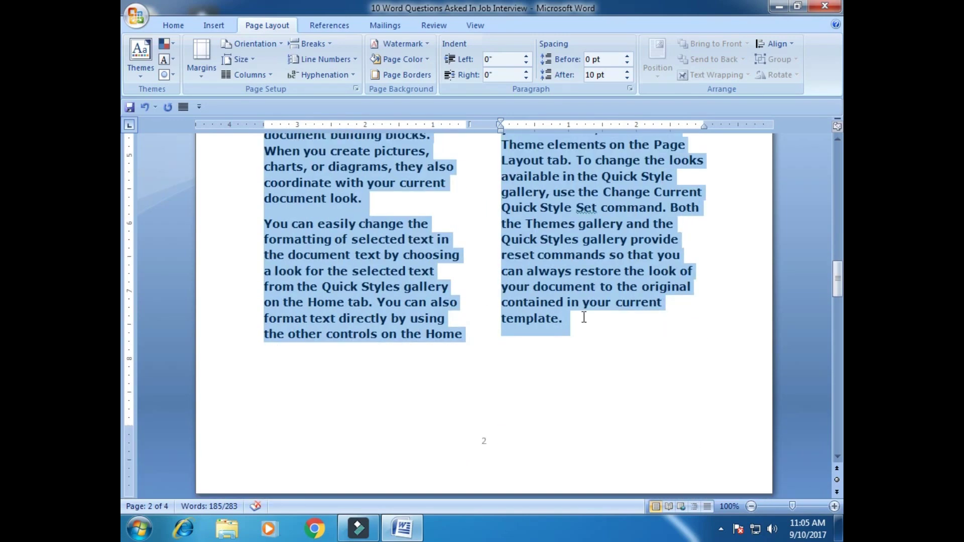
Delete the blank lines above the item "How to add watermark" so it sits directly under the page header
left_click(428, 289)
scroll(458, 318, "down", 3)
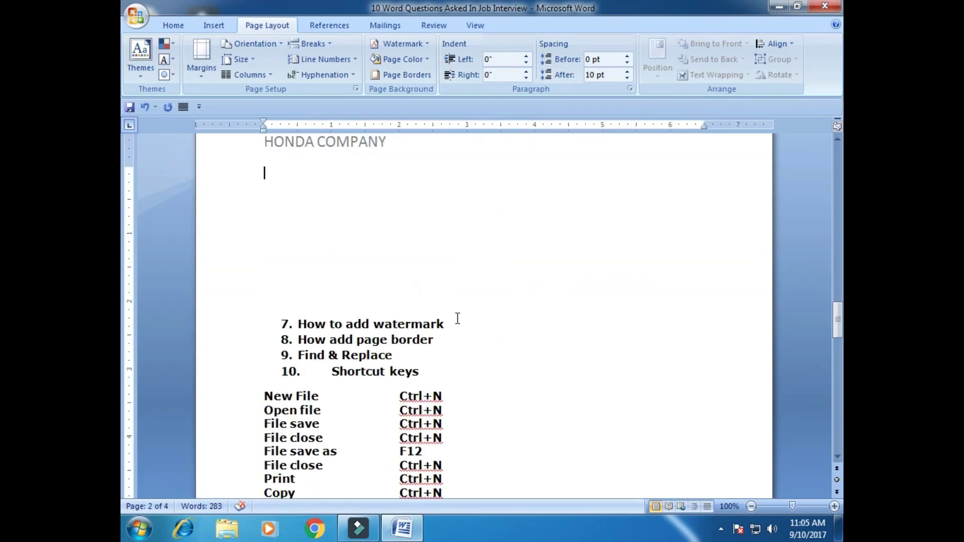
scroll(459, 296, "down", 5)
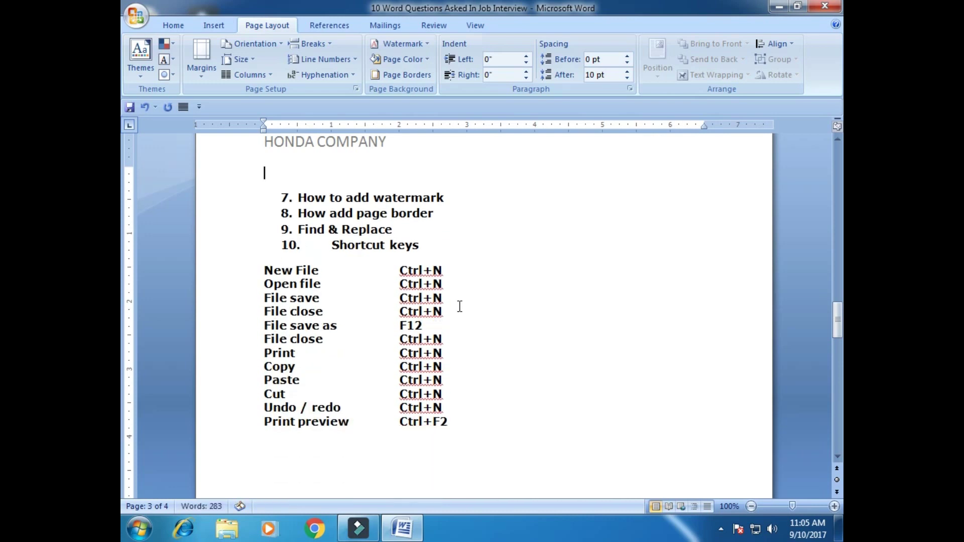
key("BackSpace")
Insert a block of unnumbered blank lines below the item "How to add watermark"
left_click(481, 172)
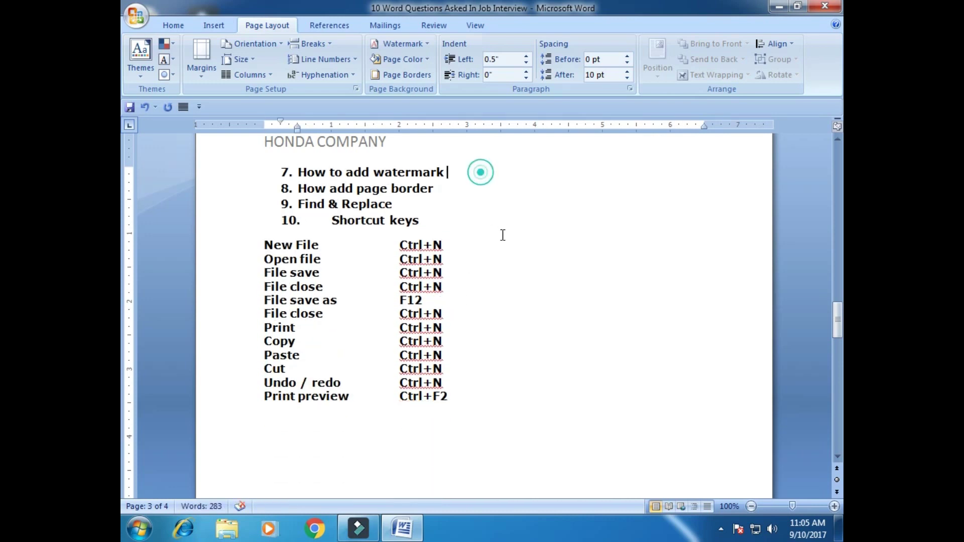
key("Return")
key("Return")
key("Return")
key("Return")
key("Return")
key("Return")
key("Return")
key("Return")
key("Return")
key("Return")
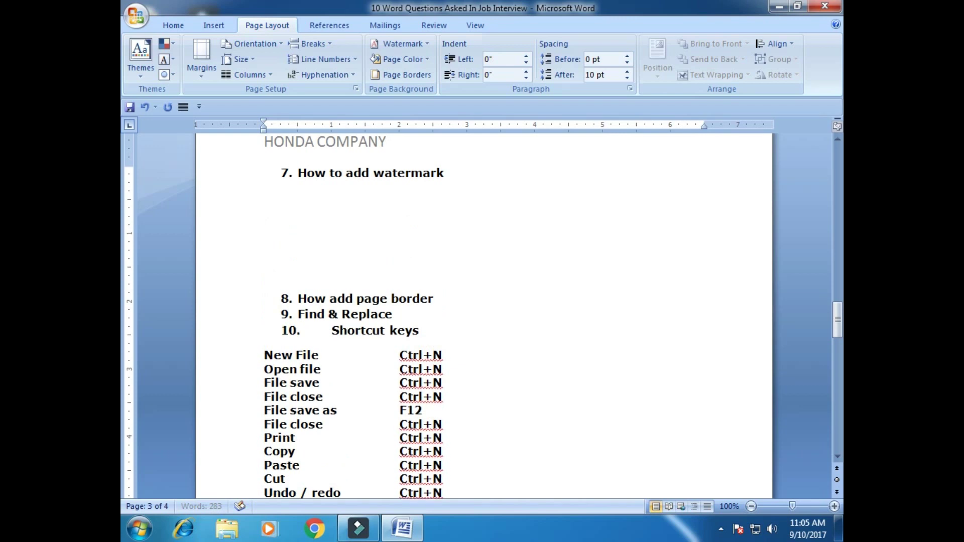
Add the built-in CONFIDENTIAL 1 watermark to the document and check it on the page
left_click(335, 195)
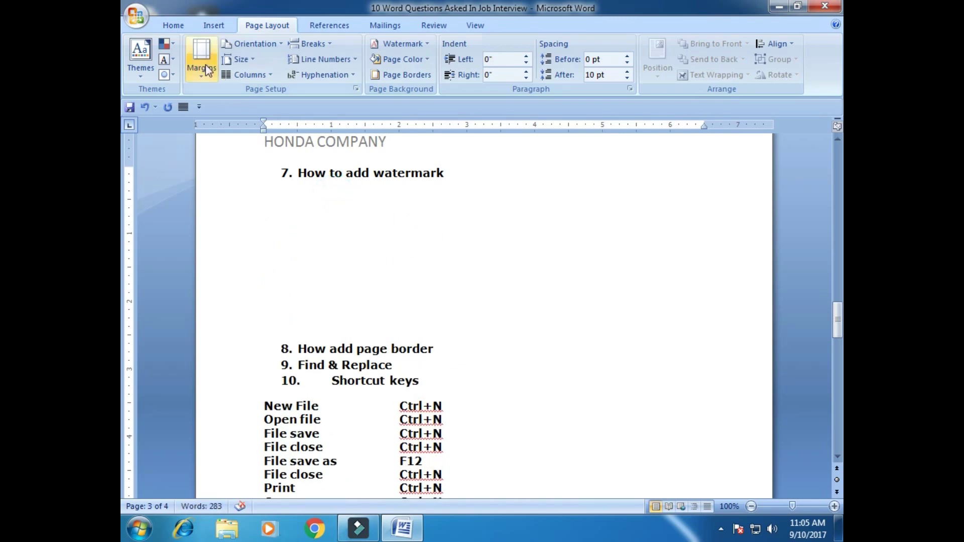
left_click(166, 26)
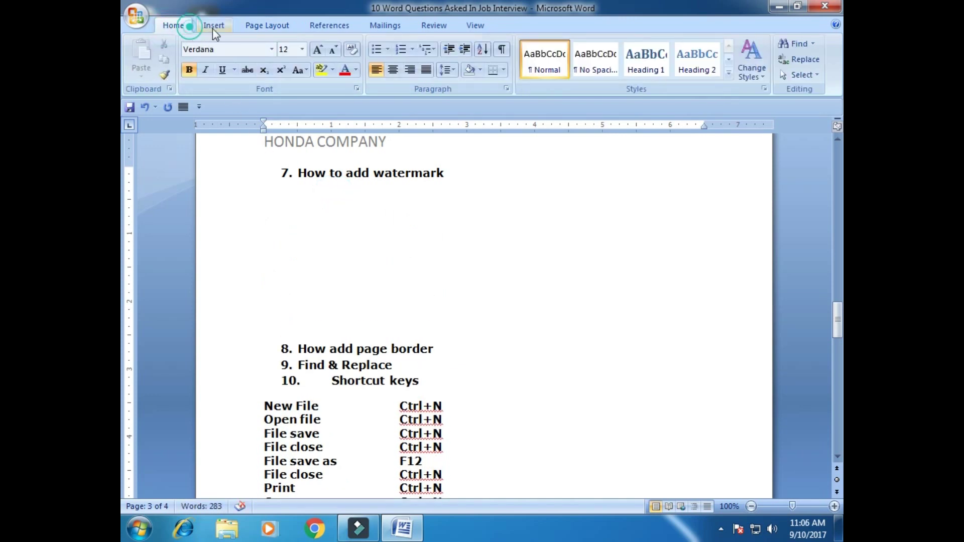
left_click(208, 28)
left_click(268, 28)
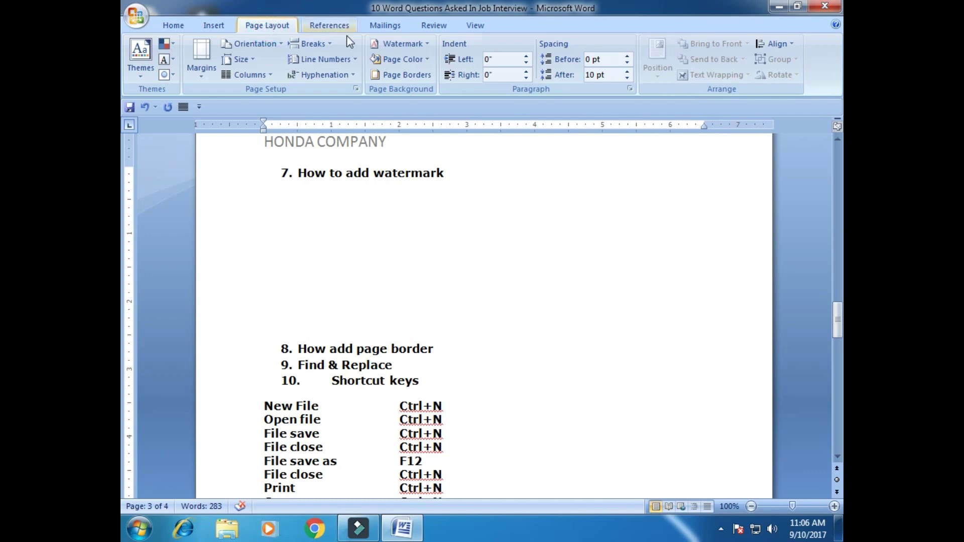
left_click(428, 43)
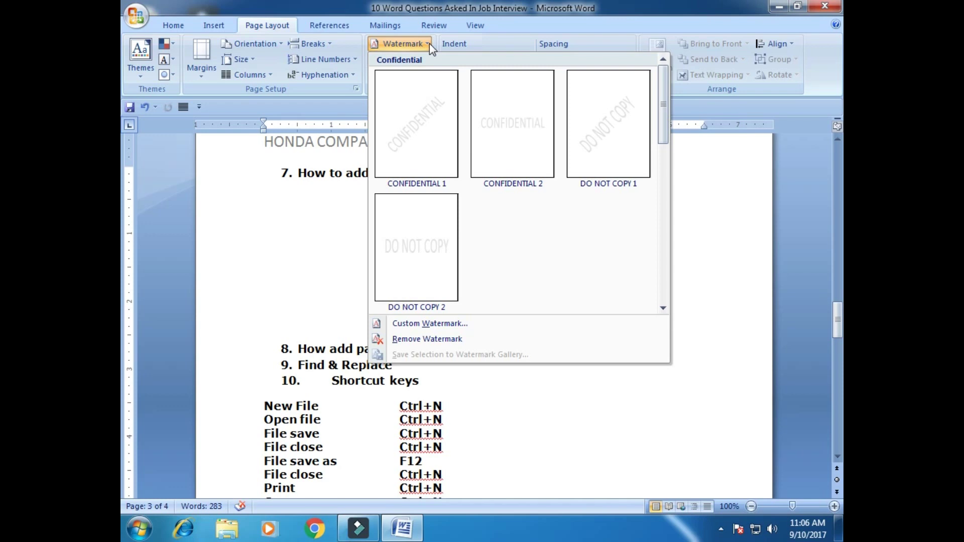
left_click(423, 114)
scroll(538, 260, "down", 8)
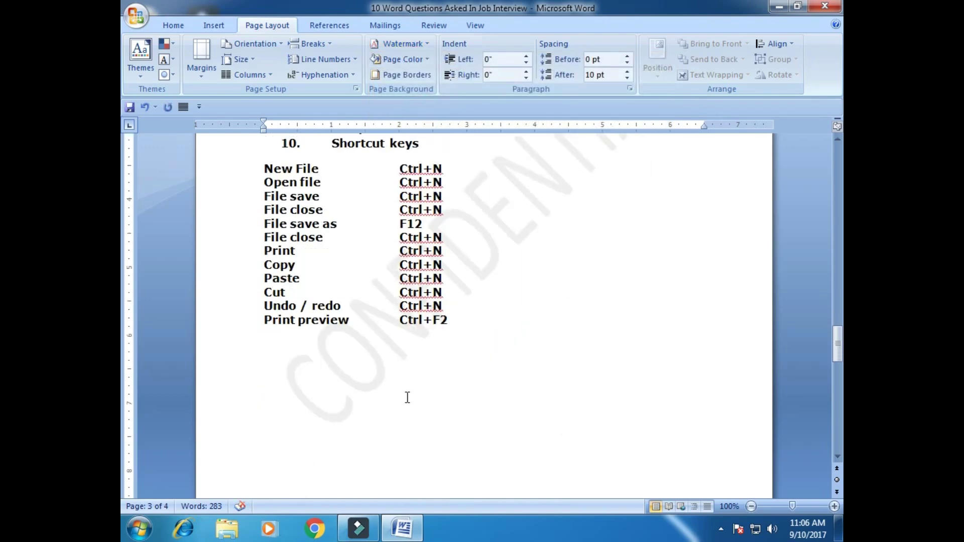
Replace the watermark with a custom diagonal text watermark reading TEST, in semitransparent red
left_click(426, 45)
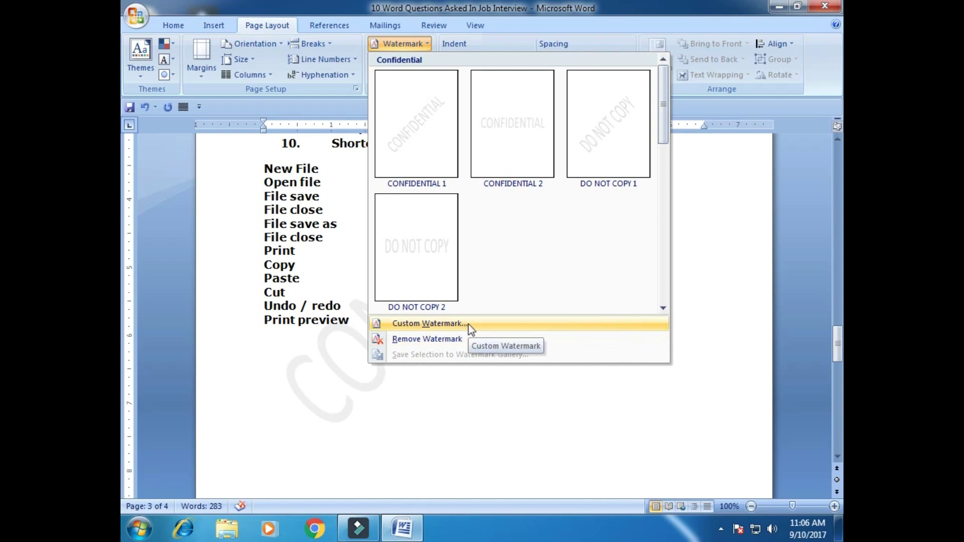
left_click(436, 325)
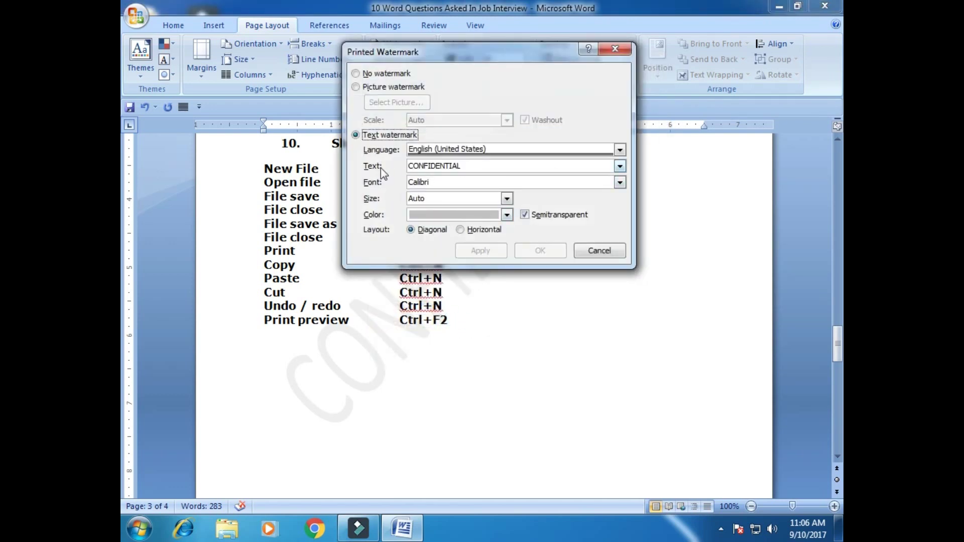
left_click(477, 165)
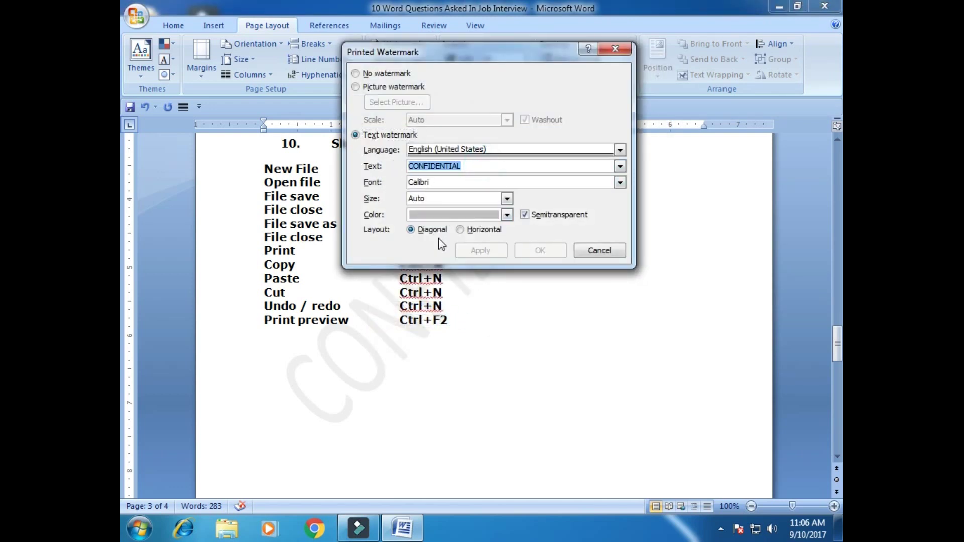
key("BackSpace")
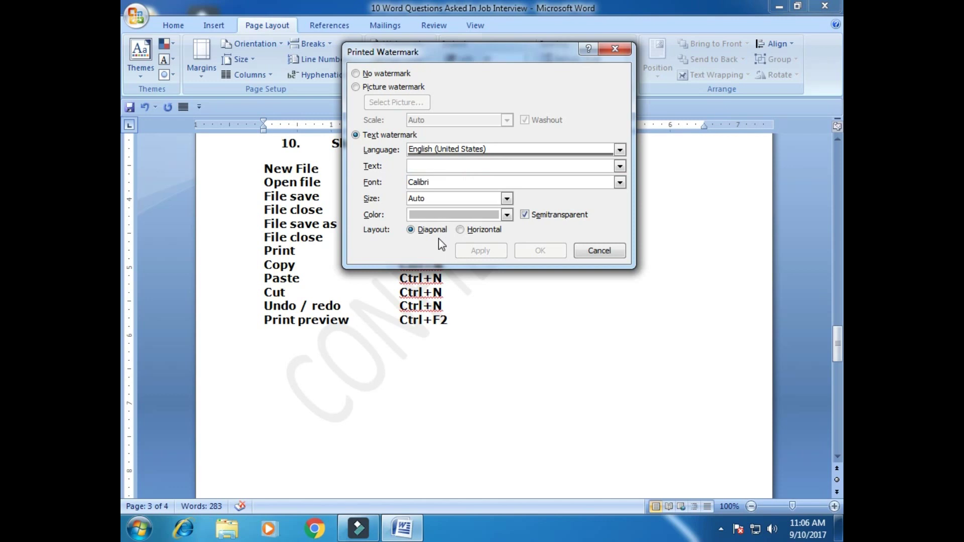
type("TEST")
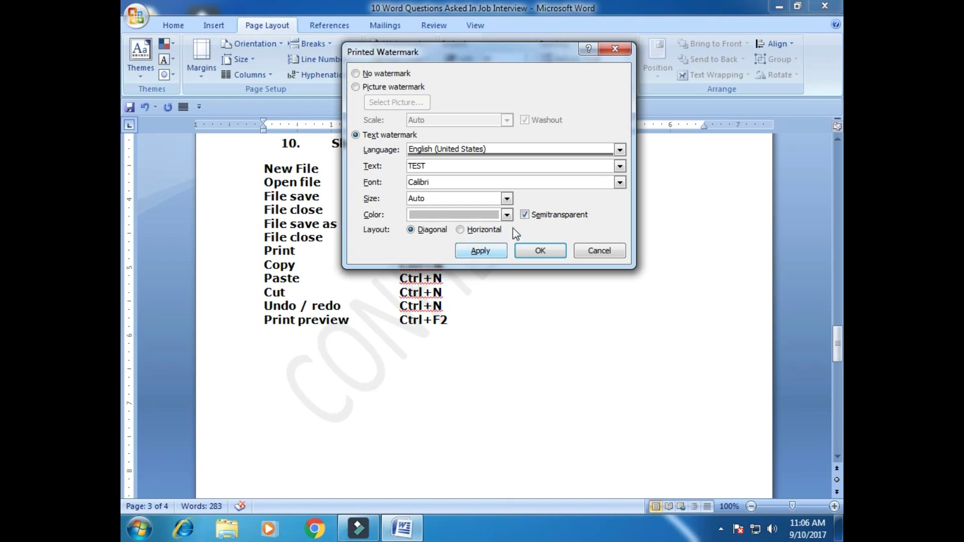
left_click(507, 214)
left_click(425, 336)
left_click(481, 250)
left_click(607, 247)
scroll(684, 303, "up", 5)
scroll(685, 303, "down", 5)
scroll(685, 303, "up", 2)
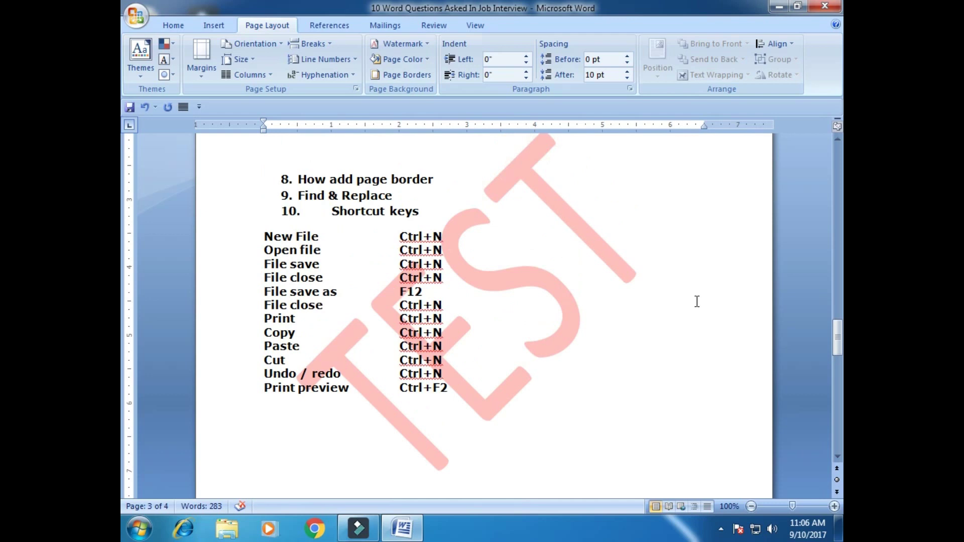
Remove the TEST watermark from the document
left_click(412, 43)
left_click(462, 340)
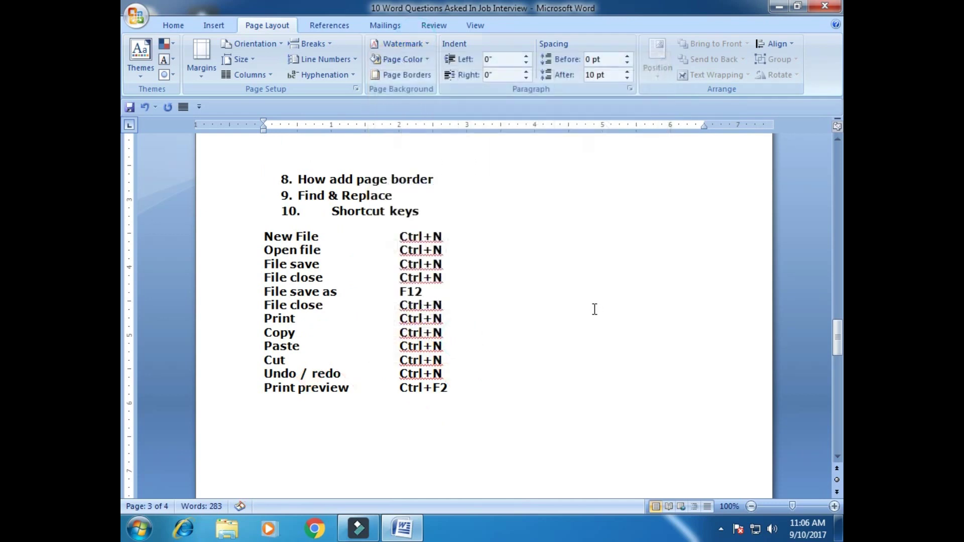
Insert a block of unnumbered blank lines below the item "How add page border"
scroll(435, 281, "up", 4)
scroll(402, 231, "down", 1)
left_click(460, 283)
key("Return")
key("Return")
key("Return")
key("Return")
key("Return")
key("Return")
key("Return")
key("Return")
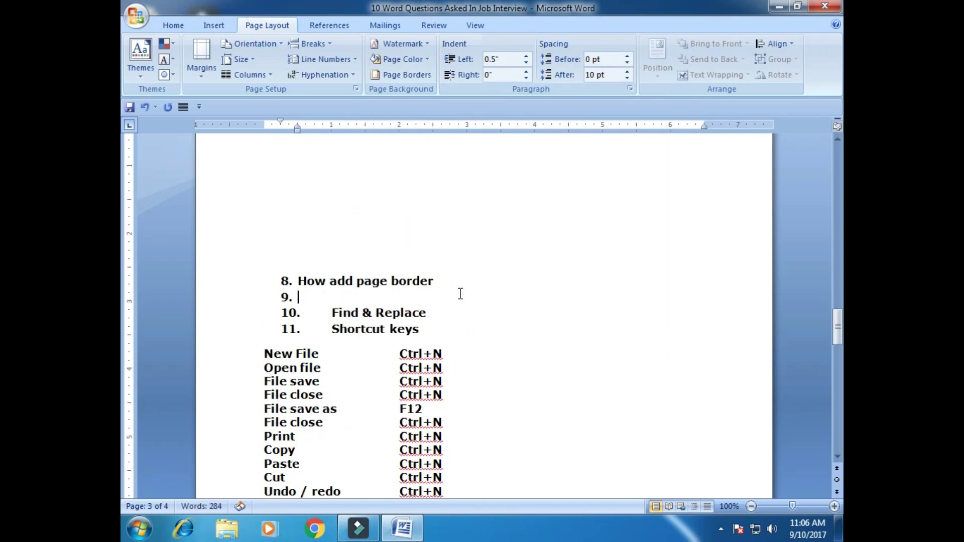
Apply a blue 3 pt triple-line Box page border to the whole document and check it across the pages
left_click(365, 284)
left_click(171, 22)
left_click(277, 26)
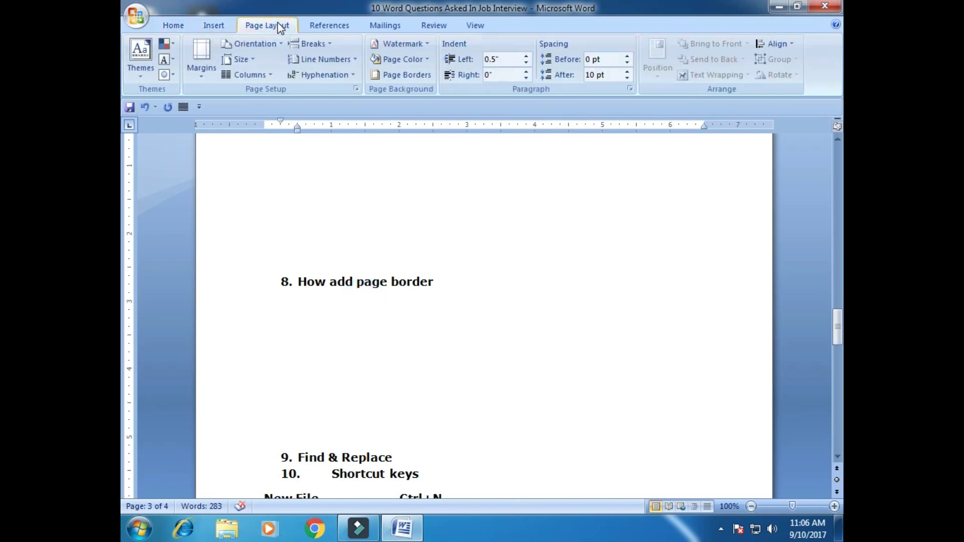
left_click(412, 76)
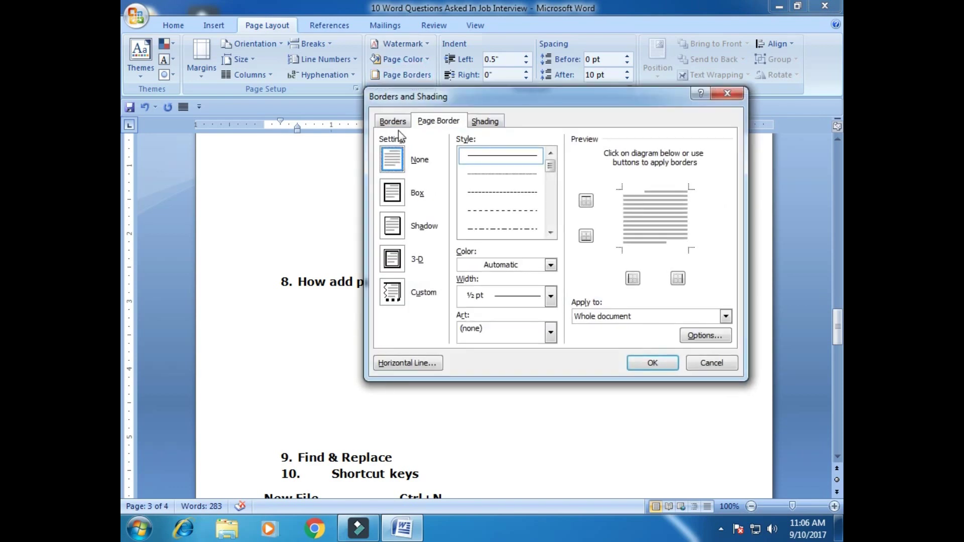
left_click(396, 123)
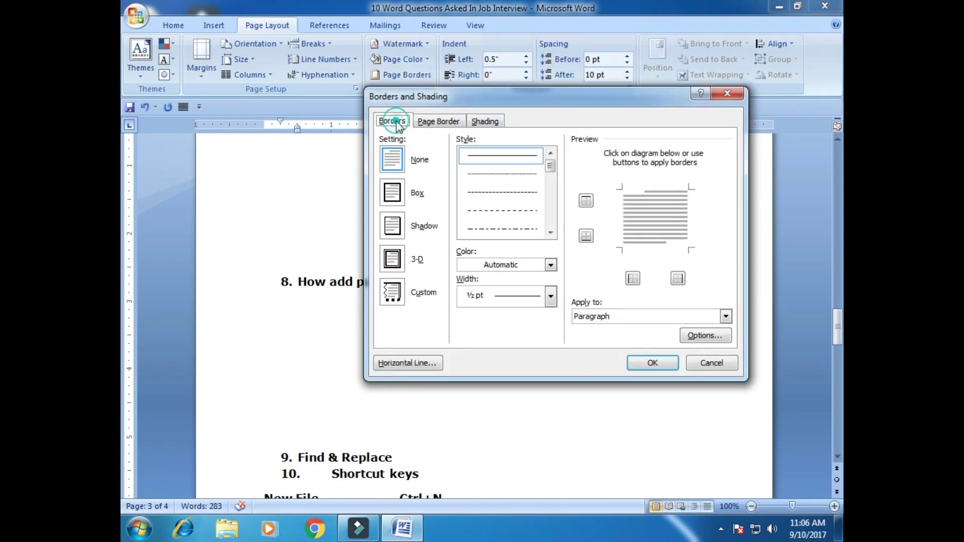
left_click(423, 123)
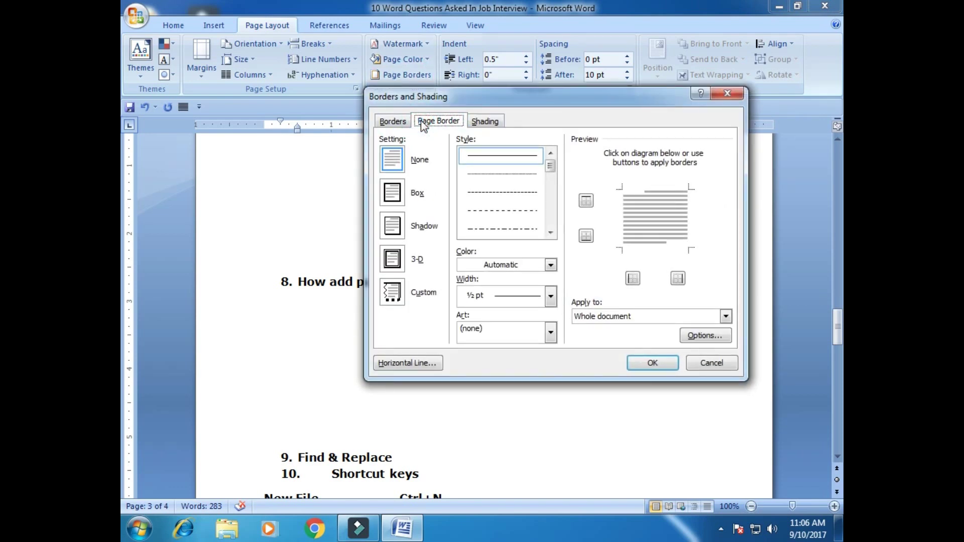
left_click(386, 197)
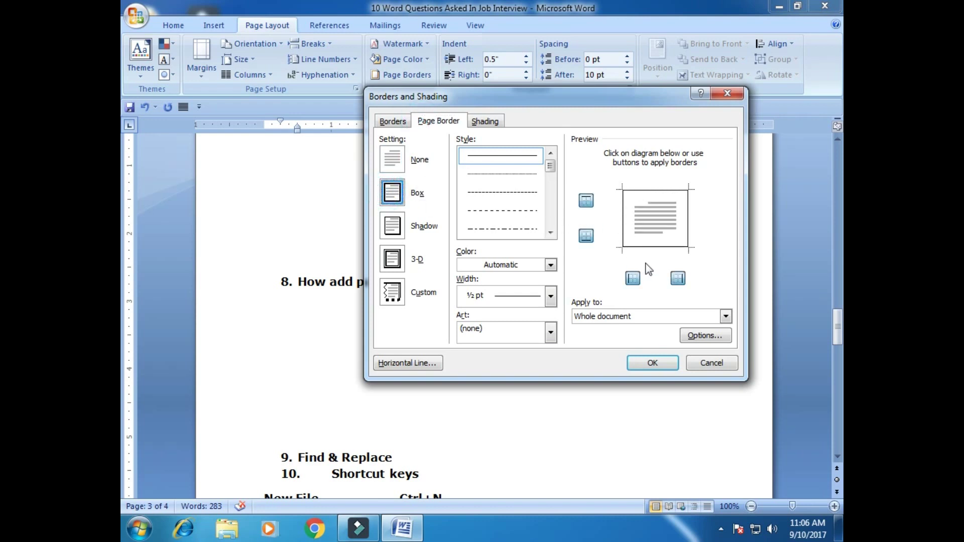
left_click(551, 232)
left_click(551, 232)
left_click(551, 233)
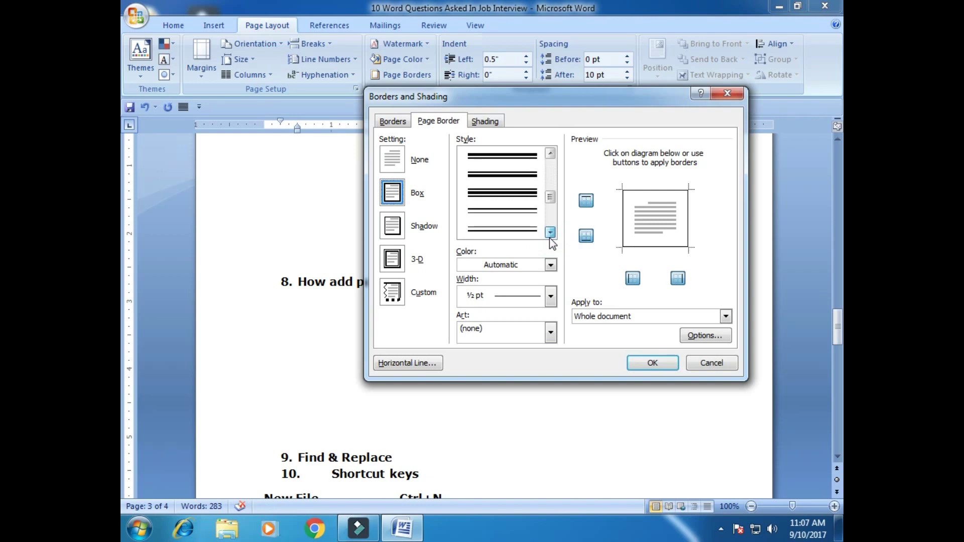
left_click(515, 192)
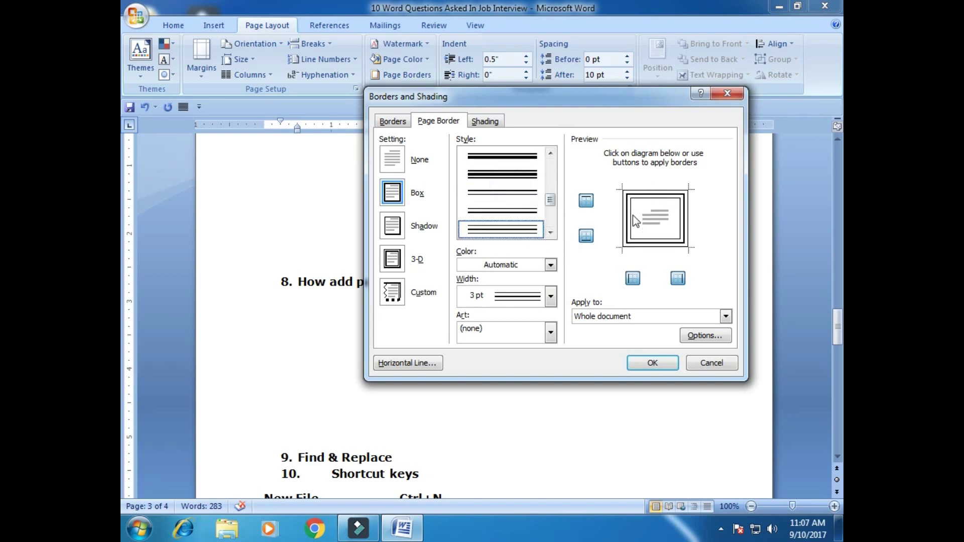
left_click(551, 265)
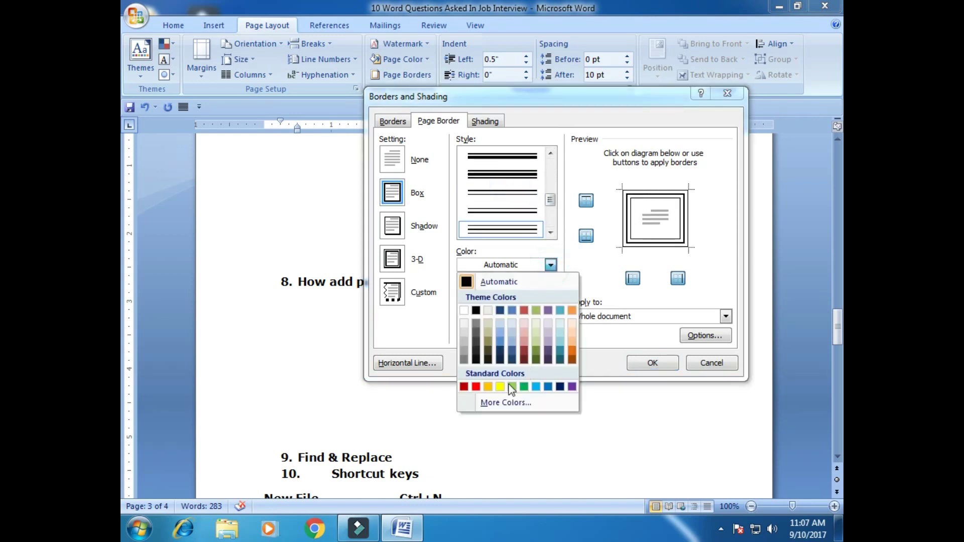
left_click(545, 388)
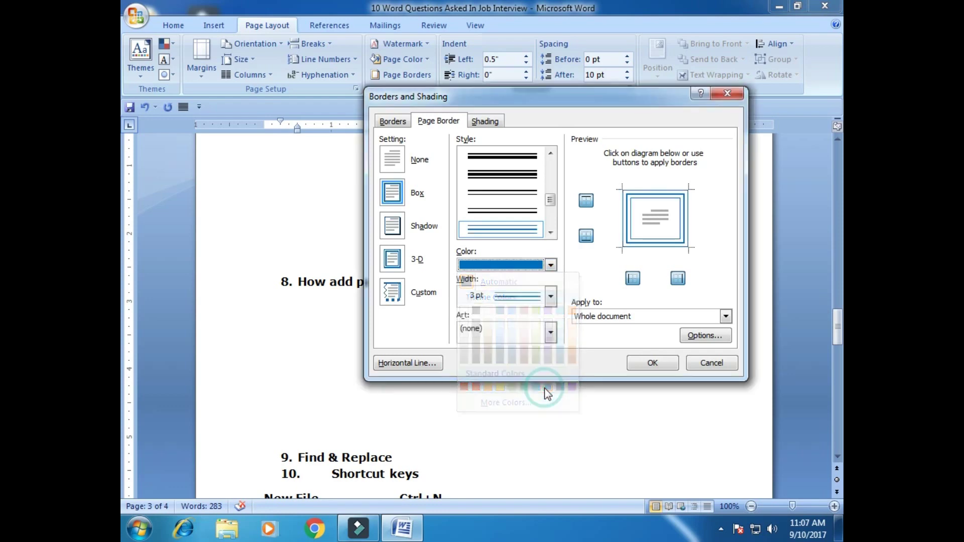
left_click(648, 362)
scroll(622, 334, "down", 15)
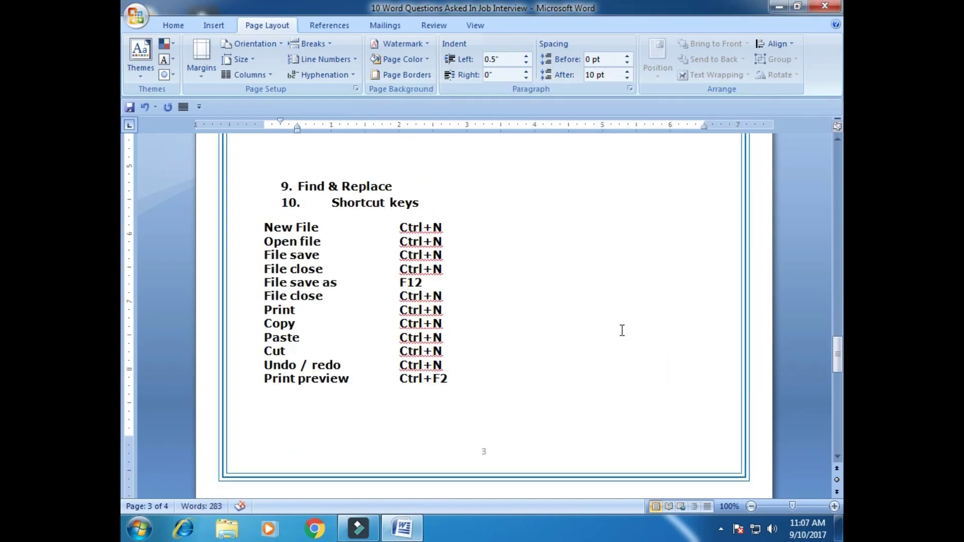
scroll(623, 331, "up", 15)
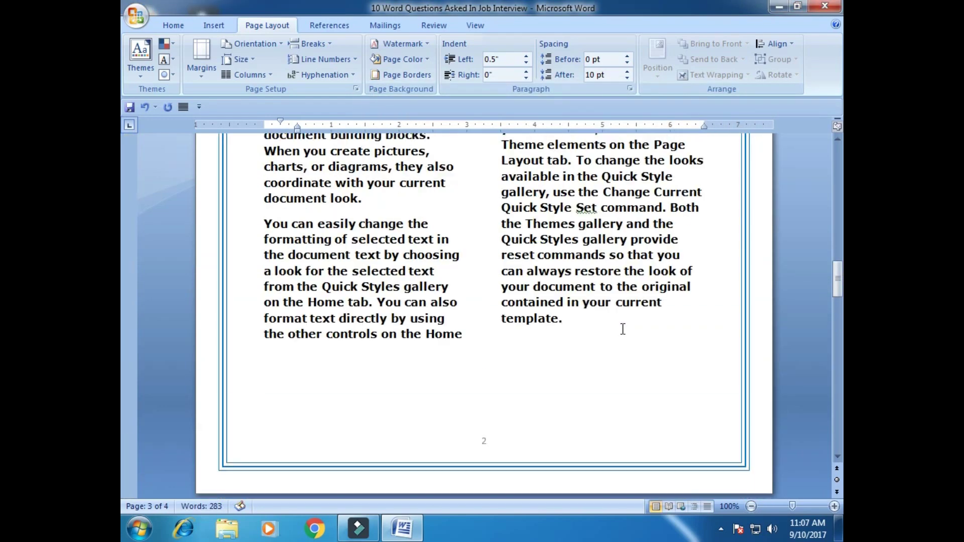
scroll(622, 329, "down", 15)
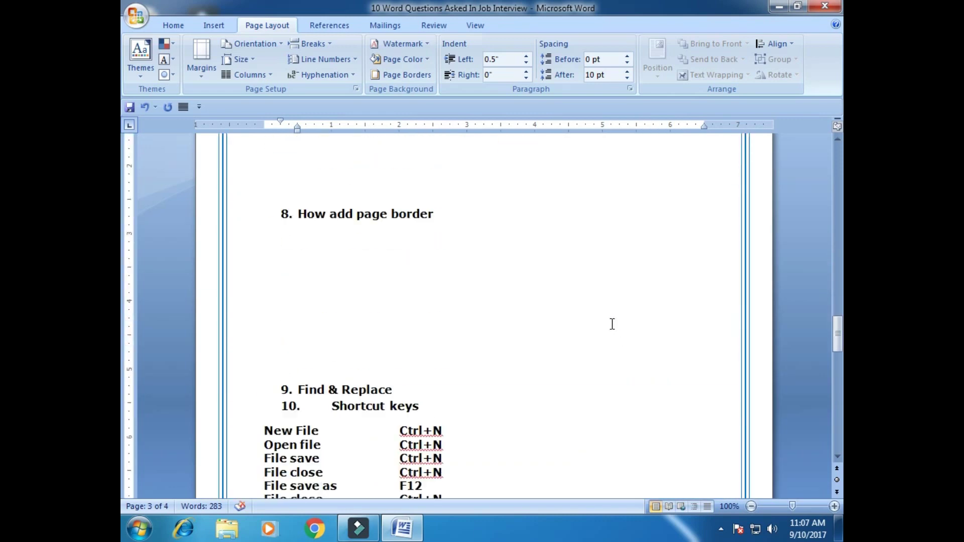
Change the whole document's page border to the red apple art design
left_click(325, 206)
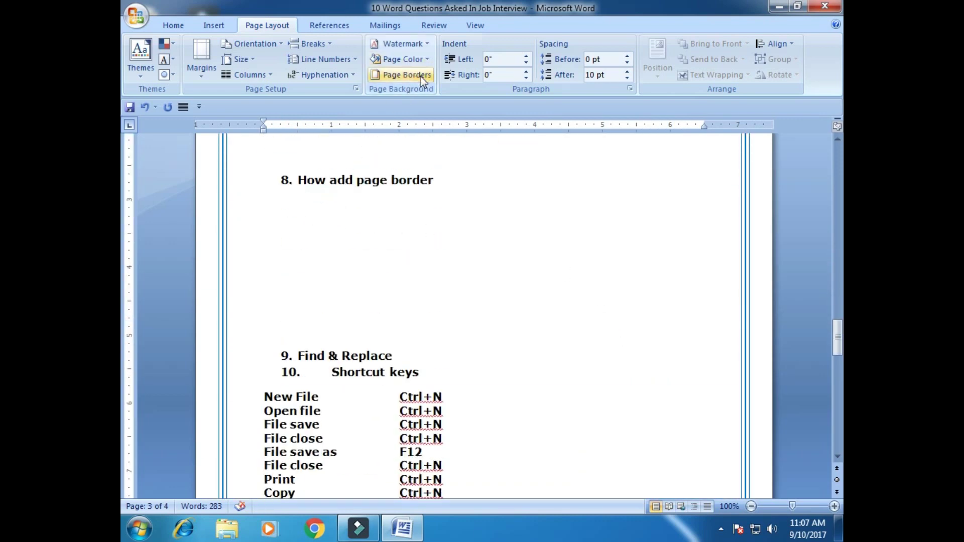
left_click(402, 74)
left_click(549, 333)
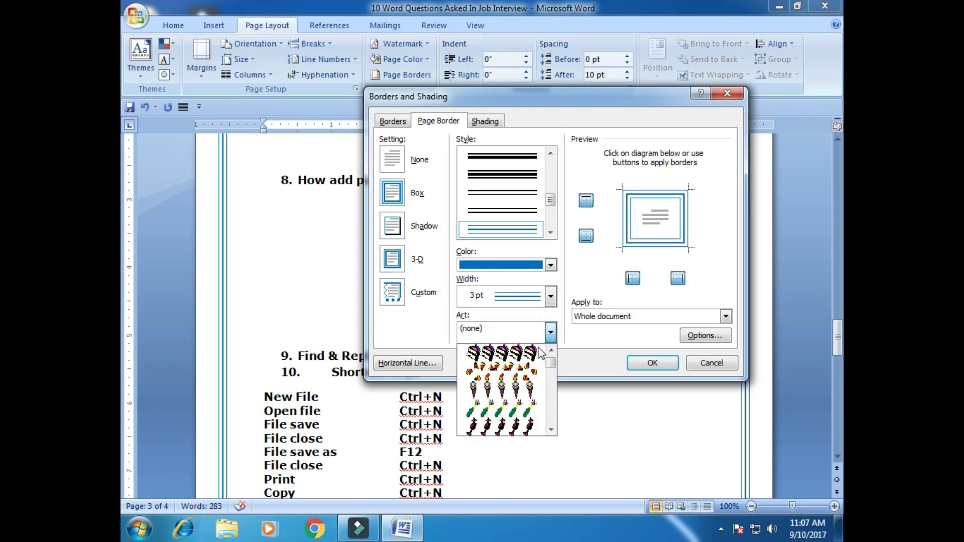
left_click(527, 381)
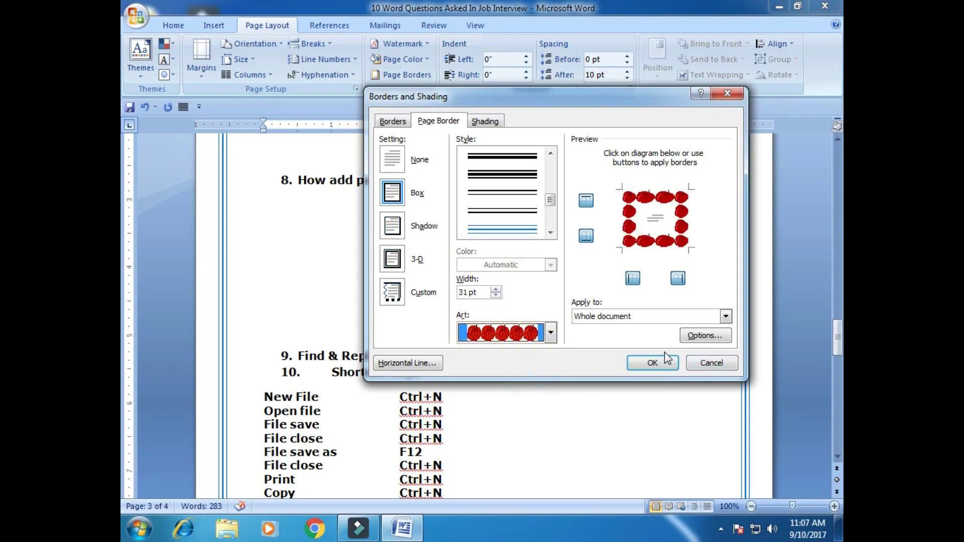
left_click(653, 363)
scroll(497, 272, "down", 5)
scroll(497, 272, "down", 5)
scroll(502, 278, "up", 15)
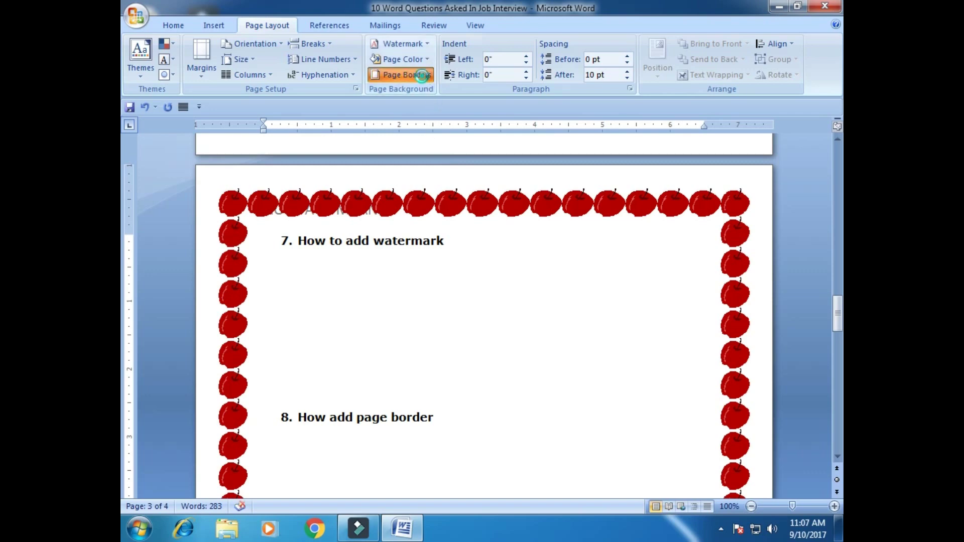
Remove the page border from the whole document by choosing the None setting
left_click(402, 75)
left_click(392, 159)
left_click(648, 359)
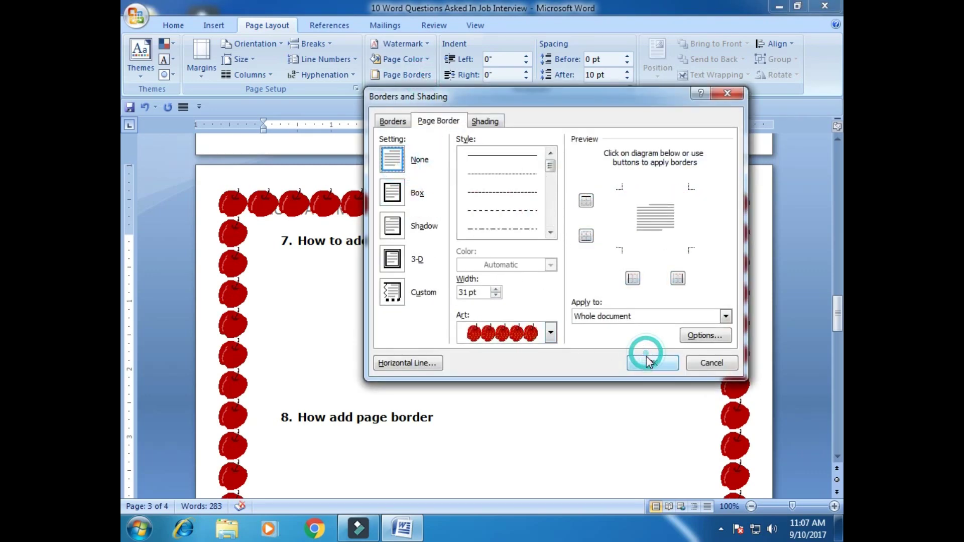
left_click(389, 297)
scroll(414, 306, "down", 8)
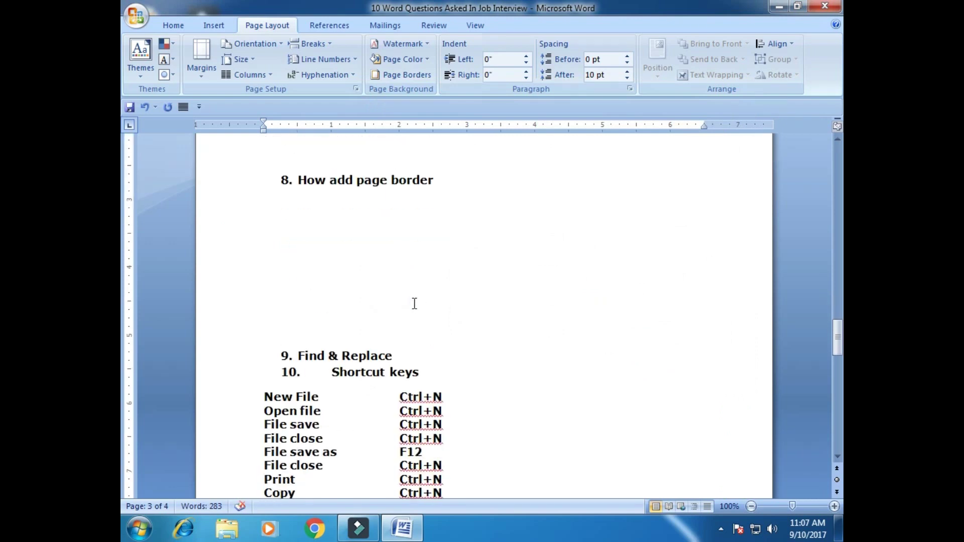
Insert a block of unnumbered blank lines between the items "Find & Replace" and "Shortcut keys"
scroll(415, 303, "down", 3)
left_click(427, 250)
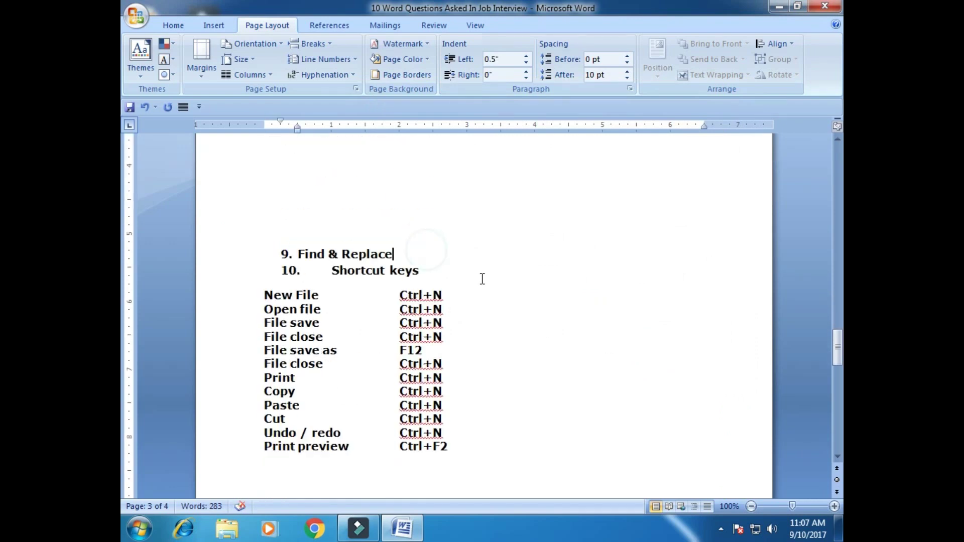
key("Return")
key("Return")
key("Return")
key("Return")
key("Return")
key("Return")
key("Return")
key("Return")
key("Return")
key("Return")
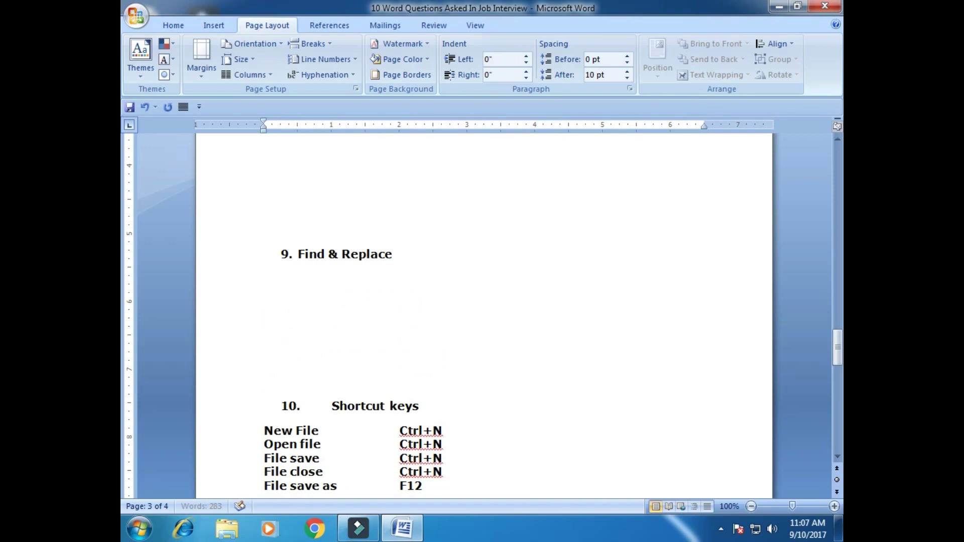
left_click(332, 301)
scroll(332, 302, "down", 4)
scroll(364, 243, "up", 3)
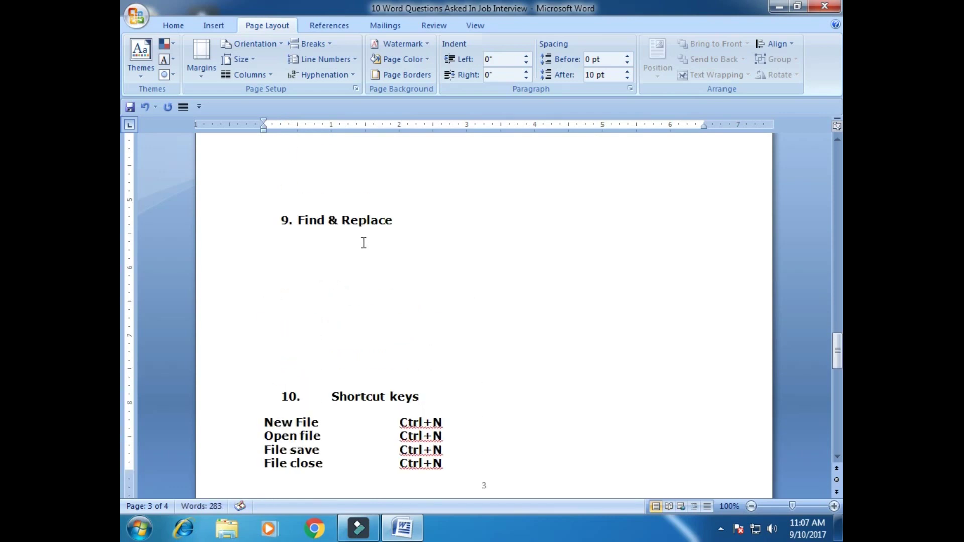
Search the document for the word "OPEN" with Find, continue to the next match, and close the search
left_click(315, 245)
left_click(174, 26)
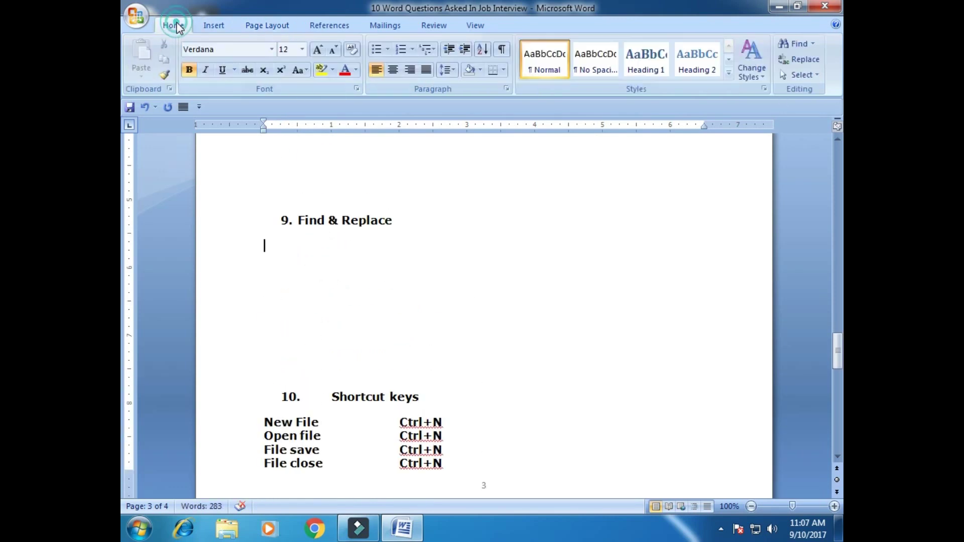
left_click(813, 43)
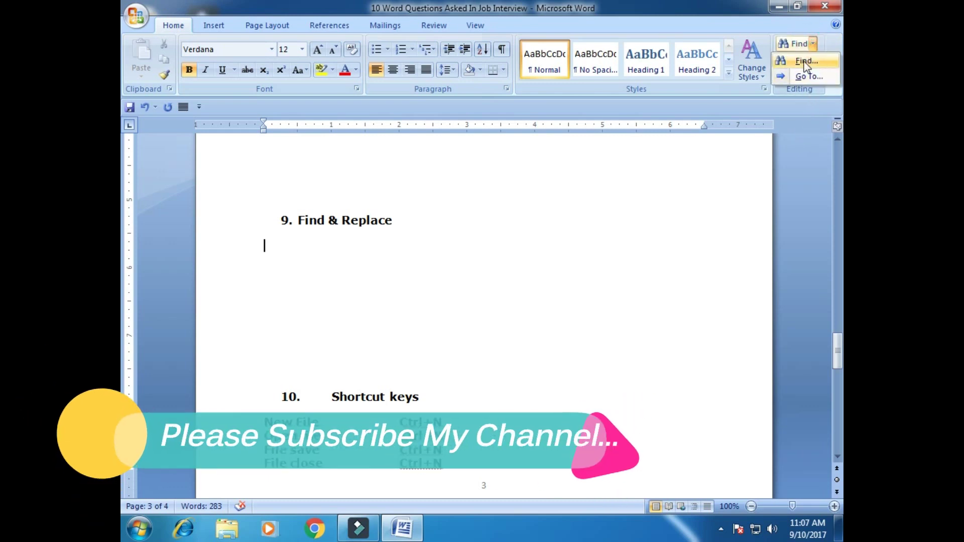
left_click(807, 60)
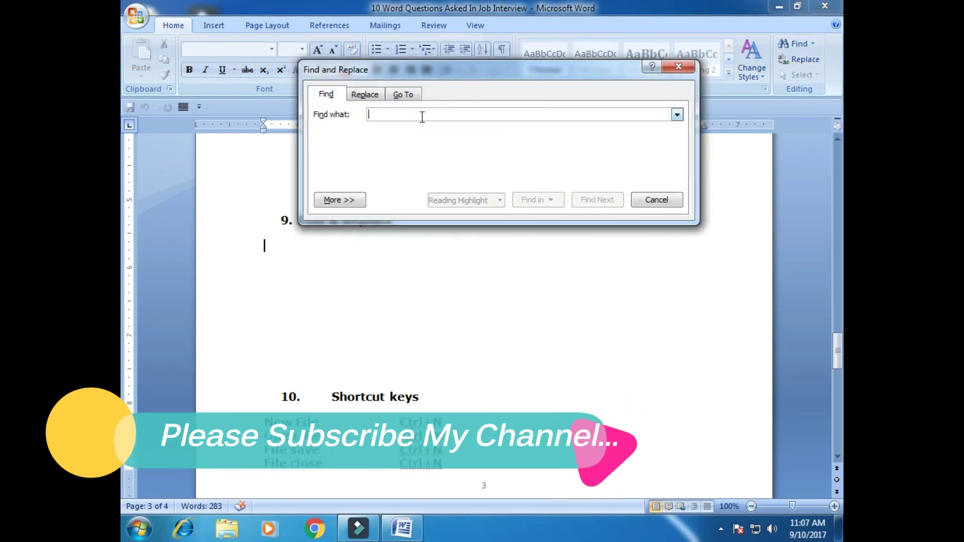
type("OPEN")
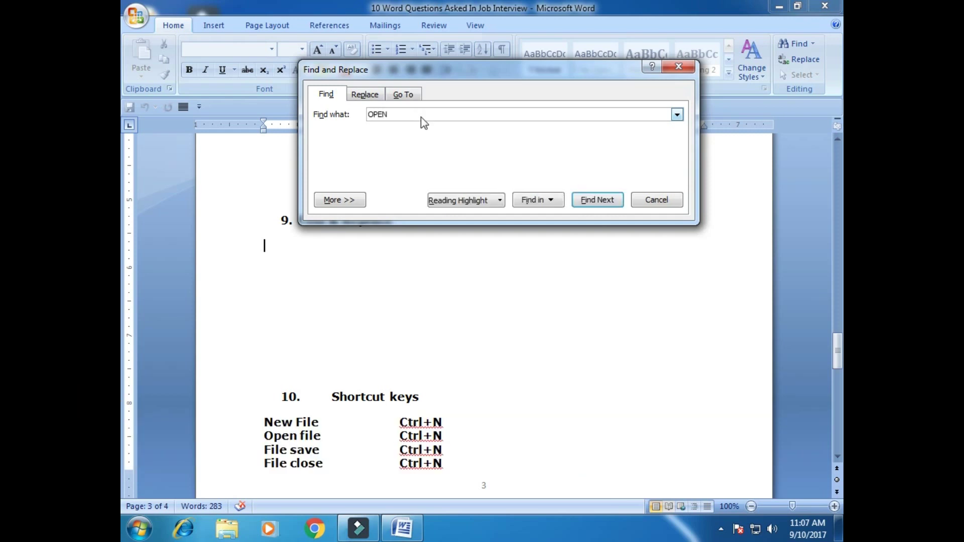
key("Return")
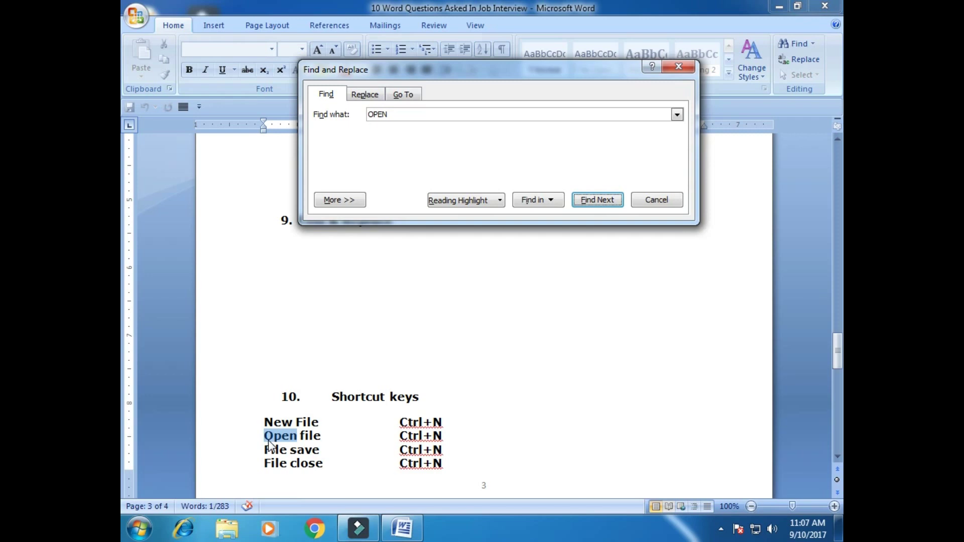
left_click(595, 203)
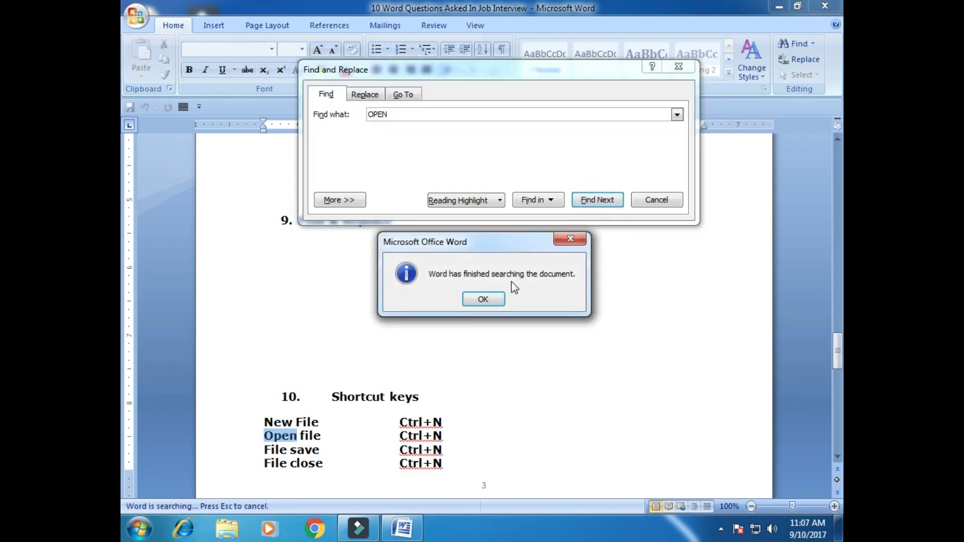
left_click(482, 299)
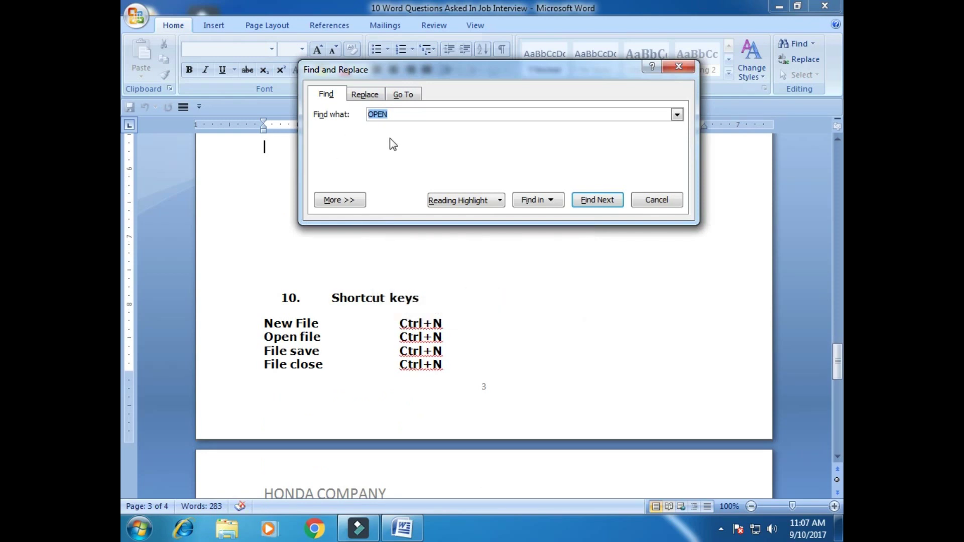
key("Escape")
Replace all occurrences of "OPEN" with "CLOSE" and check the shortcut list entry
scroll(487, 284, "up", 2)
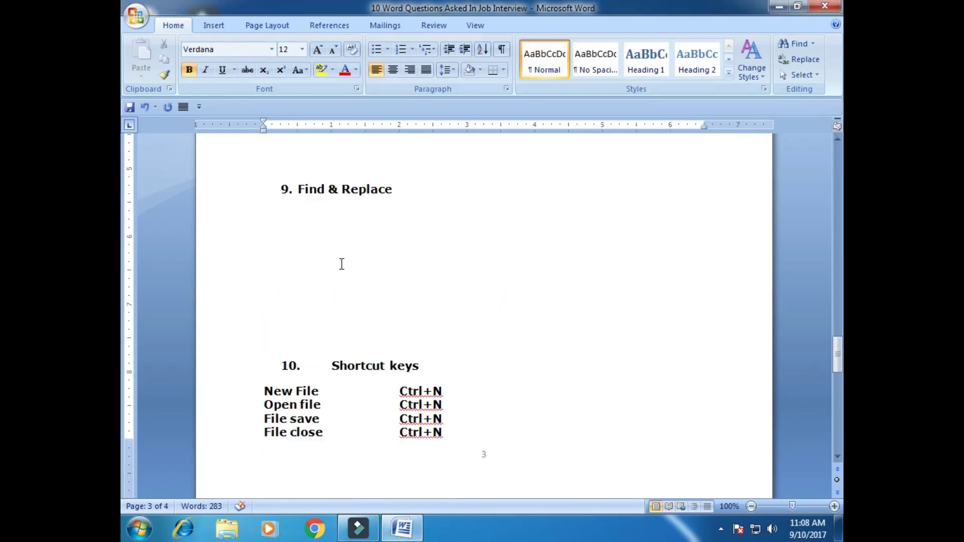
left_click(790, 62)
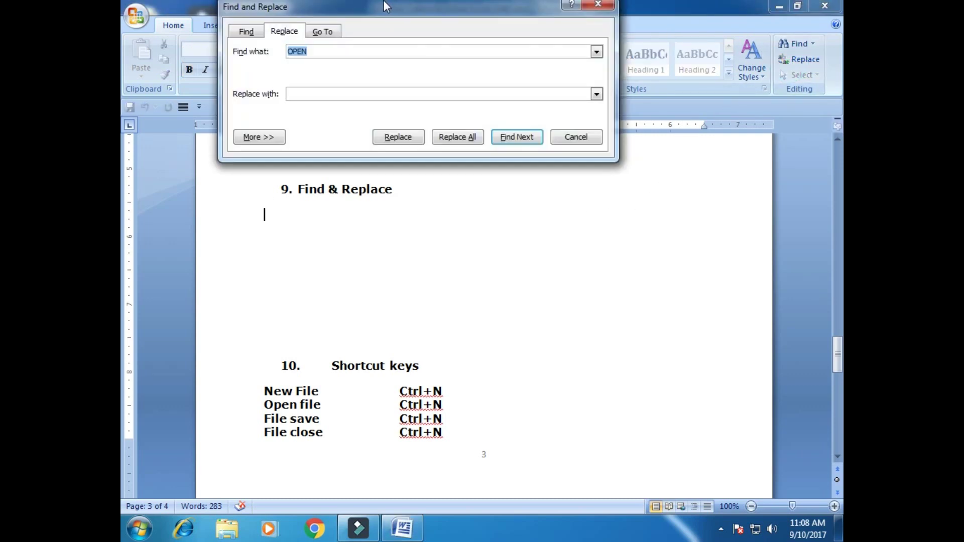
left_click_drag(390, 4, 515, 33)
left_click(444, 127)
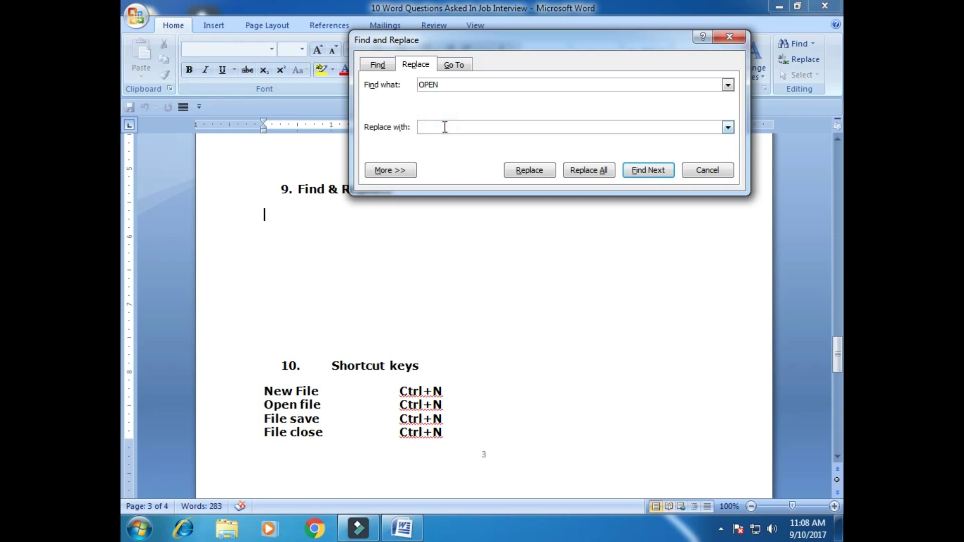
type("CLOSE")
left_click(581, 171)
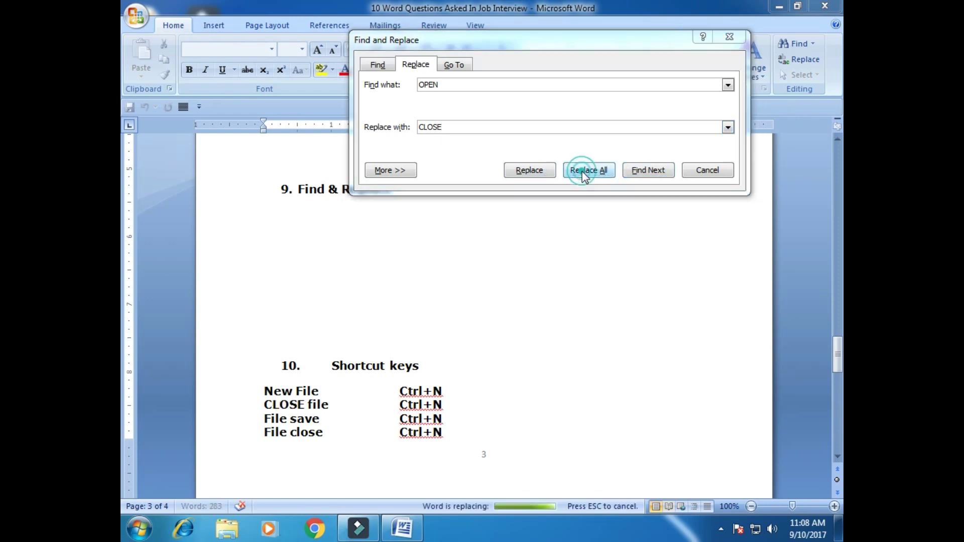
left_click(495, 300)
left_click(706, 170)
scroll(484, 352, "down", 1)
left_click(281, 306)
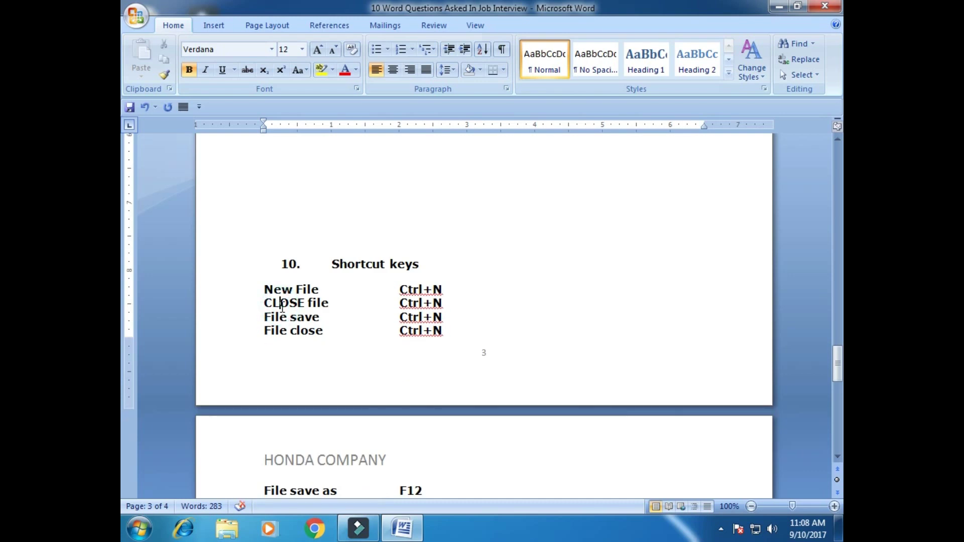
Undo the replacement of "OPEN" with "CLOSE" in the document
left_click(391, 167)
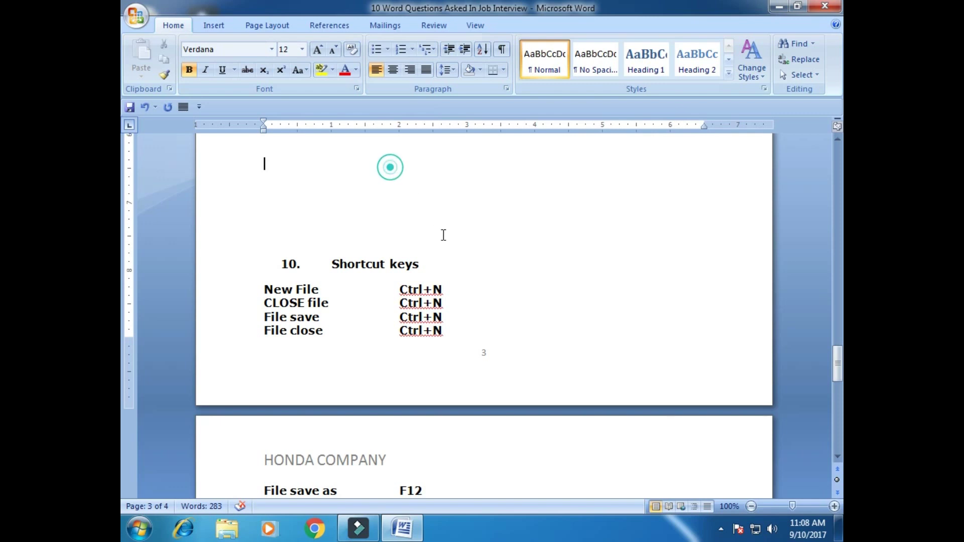
scroll(431, 217, "up", 3)
left_click(372, 241)
scroll(386, 249, "down", 3)
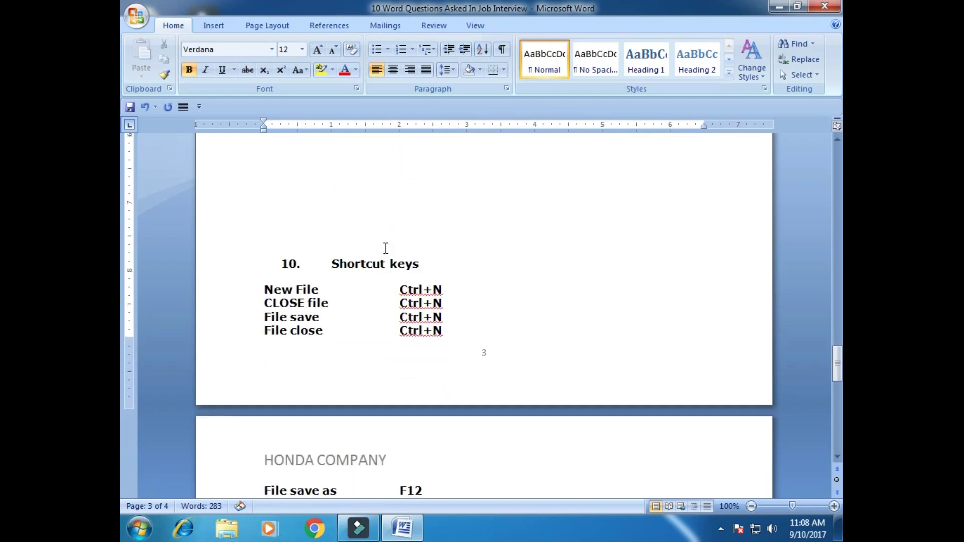
scroll(386, 248, "down", 1)
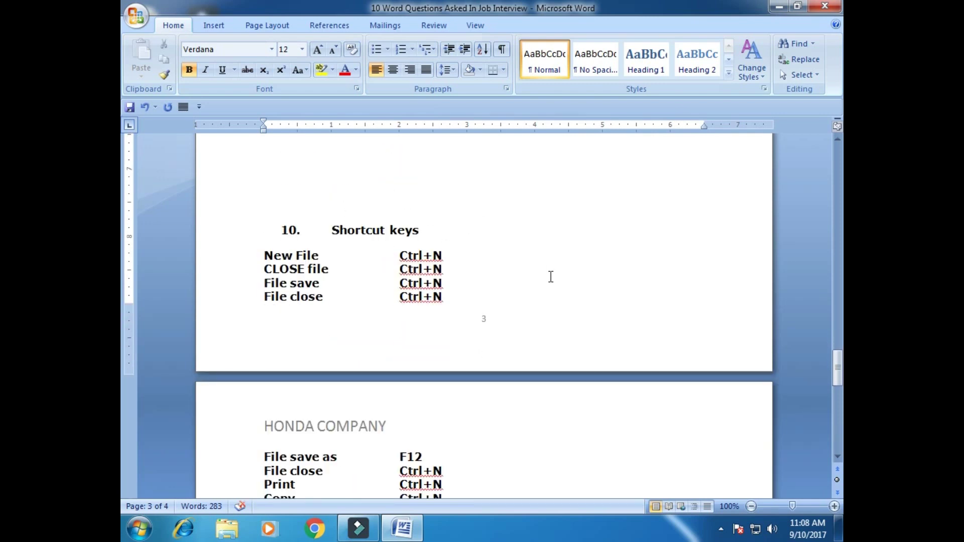
key("ctrl+z")
Insert more blank lines above "Shortcut keys" so the heading and its whole list start on the next page
left_click(393, 261)
key("Return")
key("Return")
key("Return")
key("Return")
key("Return")
scroll(395, 278, "down", 10)
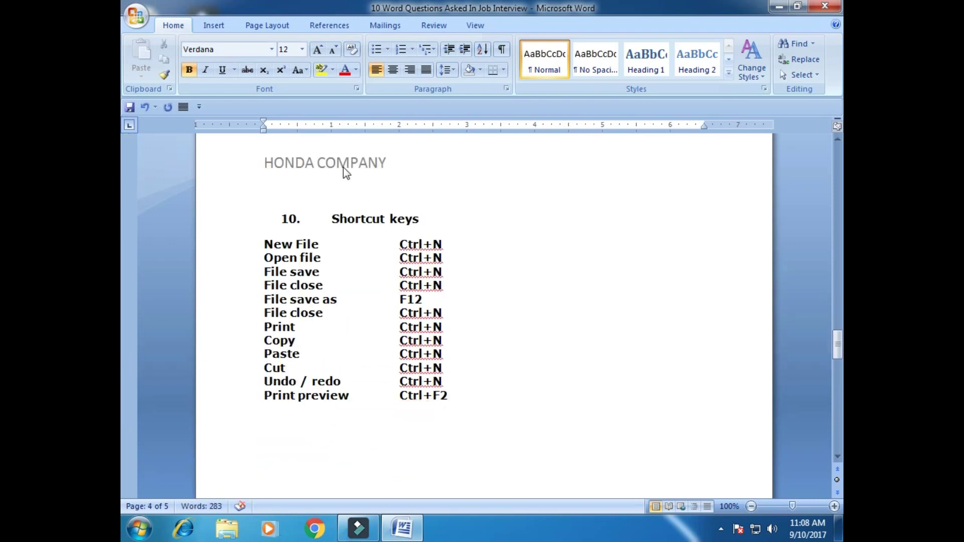
Delete the "HONDA COMPANY" header text and return to the document body
double_click(345, 170)
left_click_drag(422, 167, 243, 166)
key("Delete")
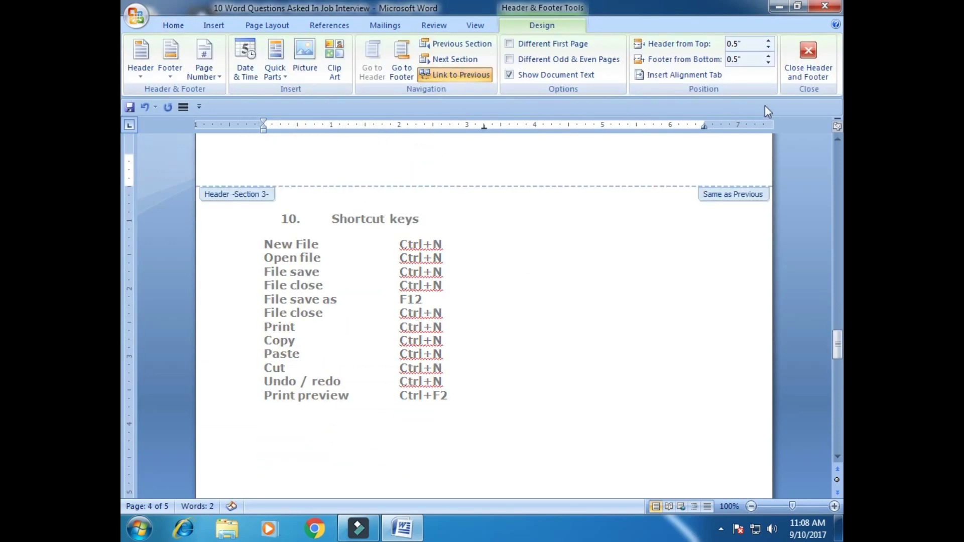
left_click(809, 58)
scroll(532, 266, "down", 5)
scroll(532, 264, "up", 3)
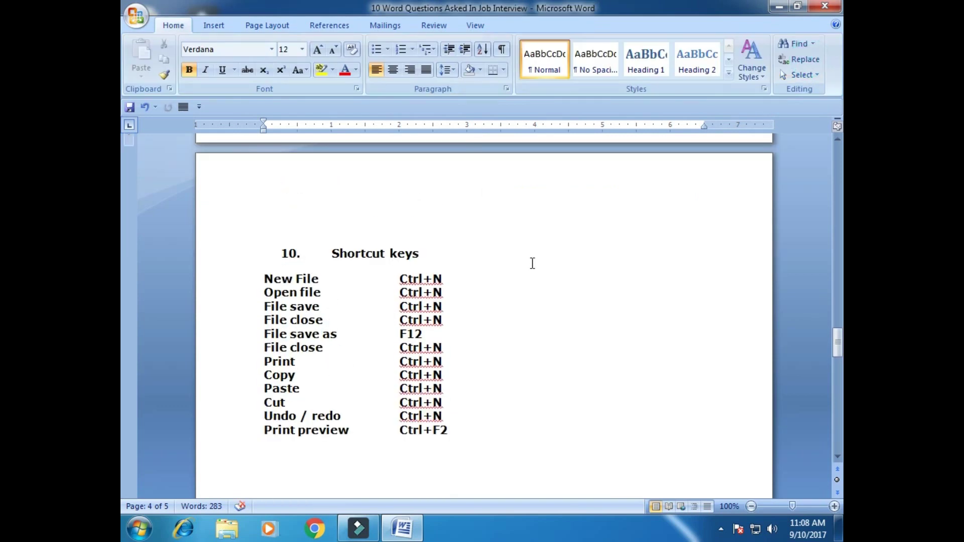
Create a new blank document and close it, returning to the shortcut list
left_click(453, 227)
scroll(506, 254, "down", 3)
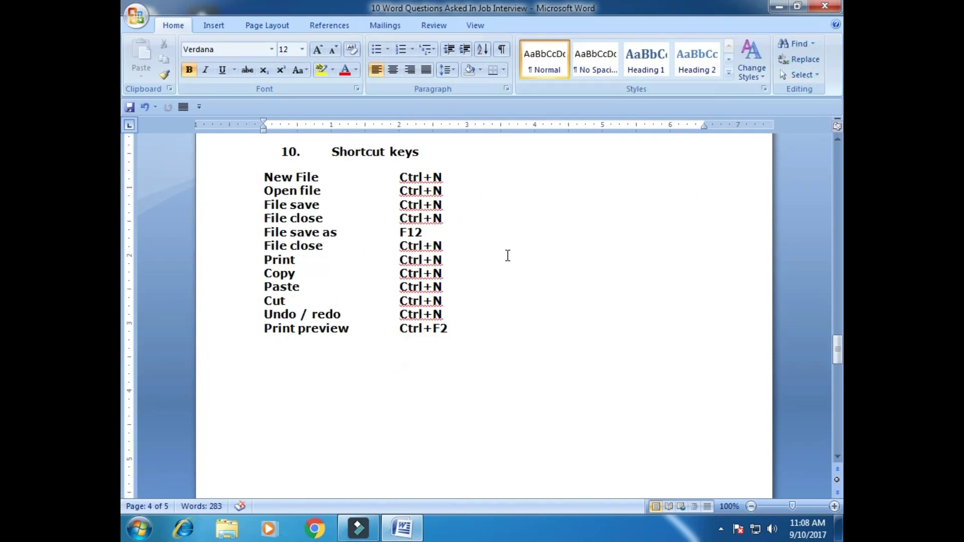
scroll(508, 256, "up", 2)
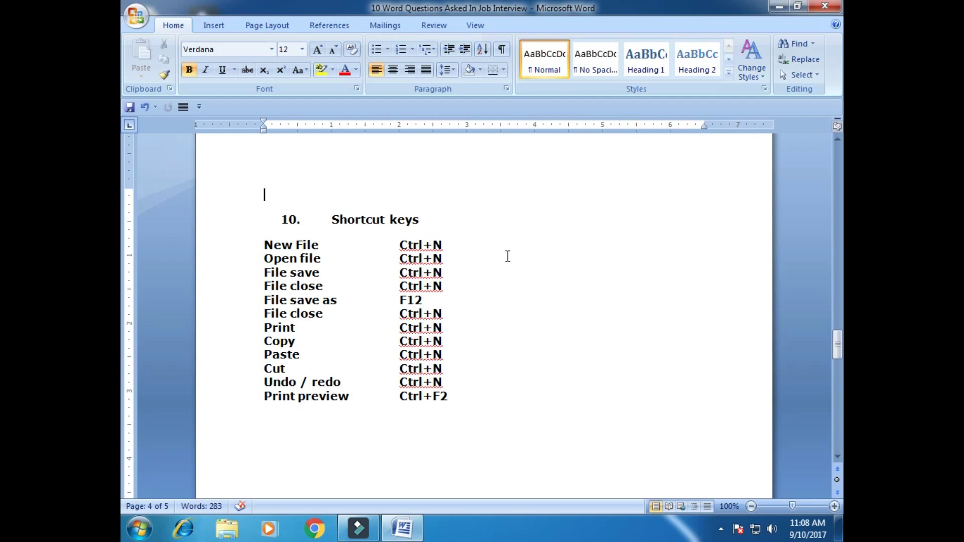
key("ctrl+n")
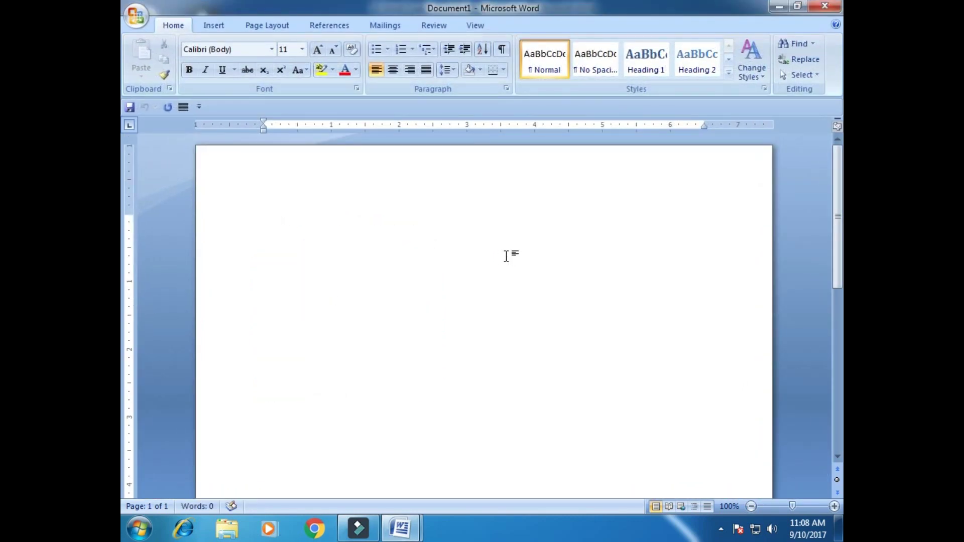
key("ctrl+w")
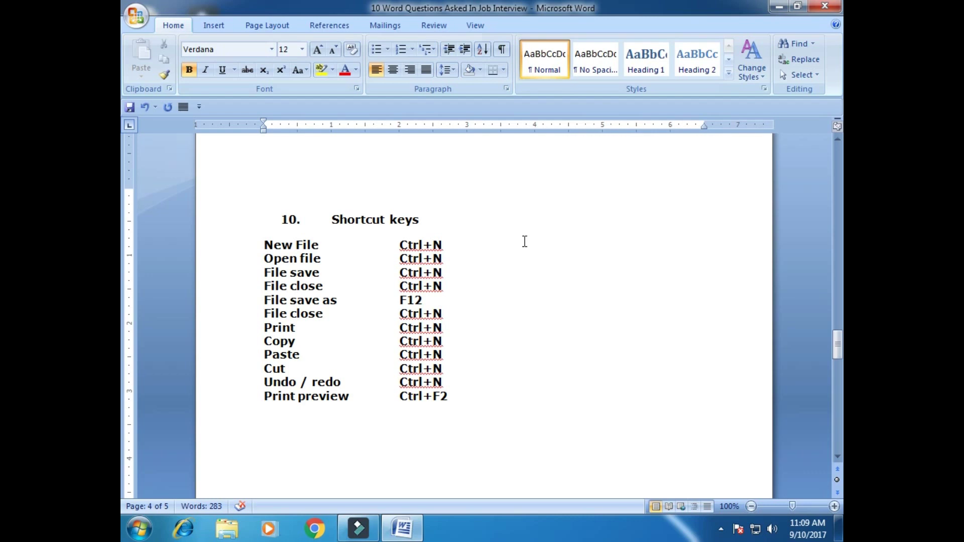
Correct the listed shortcuts for File save to Ctrl+S and Open file to Ctrl+O
left_click(434, 273)
key("Delete")
type("S")
key("Up")
key("Left")
key("Delete")
type("O")
Correct the shortcut in both File close rows to Ctrl+W
left_click(442, 286)
key("BackSpace")
type("W")
left_click(424, 300)
left_click(443, 313)
key("BackSpace")
type("W")
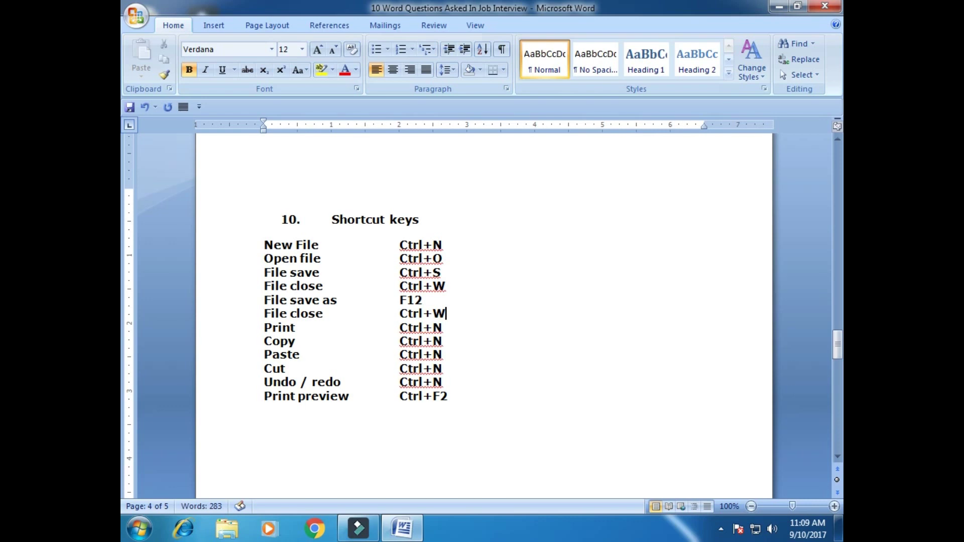
Correct the listed shortcuts for Print to Ctrl+P and Copy to Ctrl+C
key("BackSpace")
type("P")
key("BackSpace")
type("C")
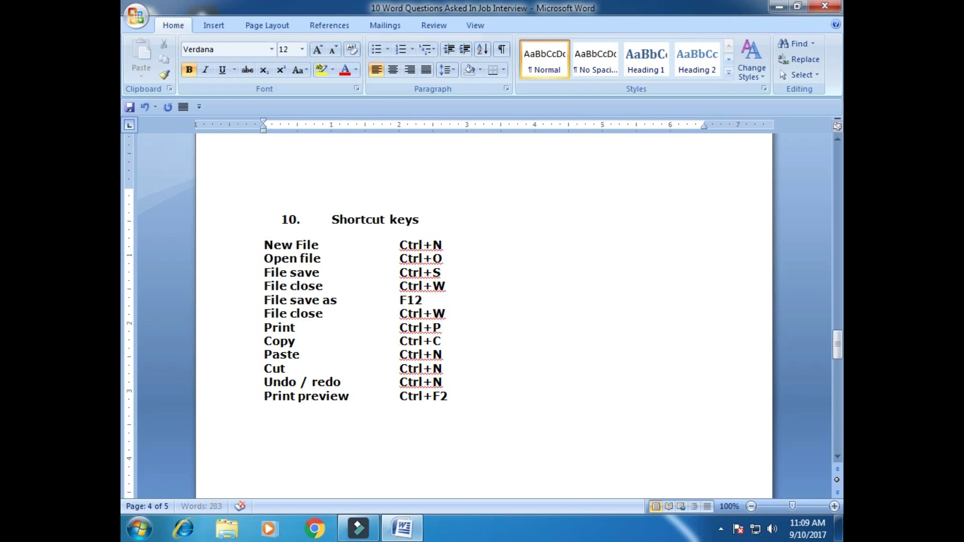
Correct the listed shortcuts for Paste to Ctrl+V, Cut to Ctrl+X and Undo / redo to Ctrl+Z+Y
key("BackSpace")
type("V")
key("Down")
key("BackSpace")
type("X")
key("Down")
key("BackSpace")
type("Z")
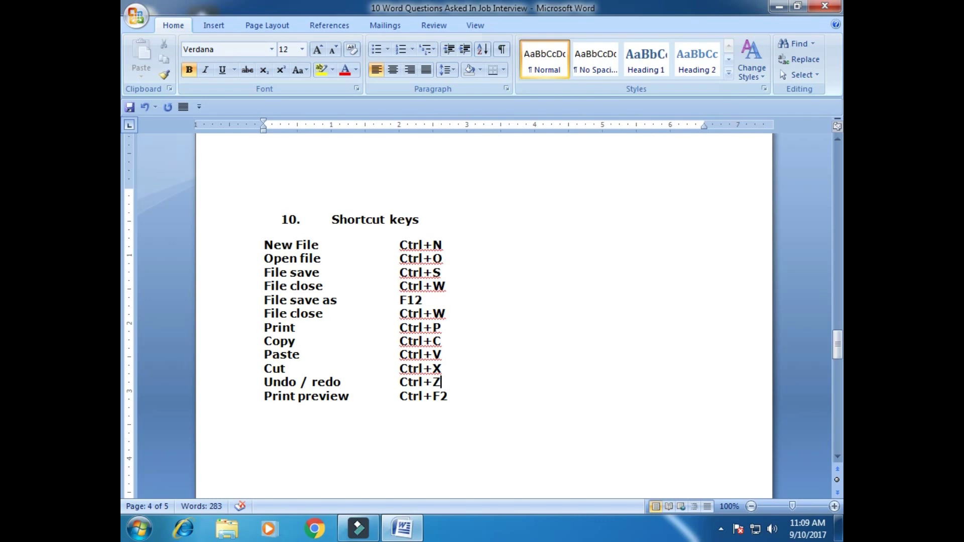
type("+Y")
View the shortcut list page in Print Preview, close the preview and look back through the earlier pages
left_click(449, 396)
key("ctrl+F2")
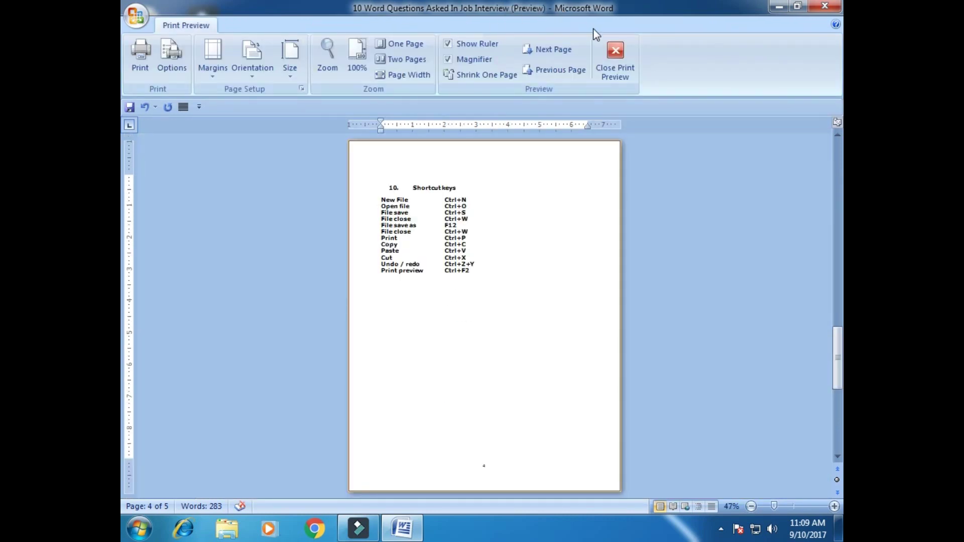
left_click(605, 48)
scroll(604, 341, "up", 20)
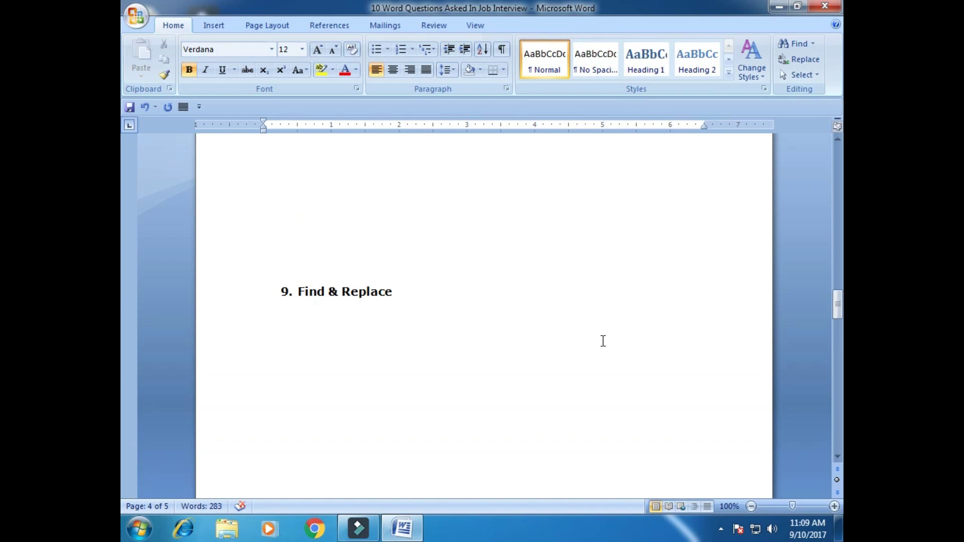
scroll(597, 328, "up", 8)
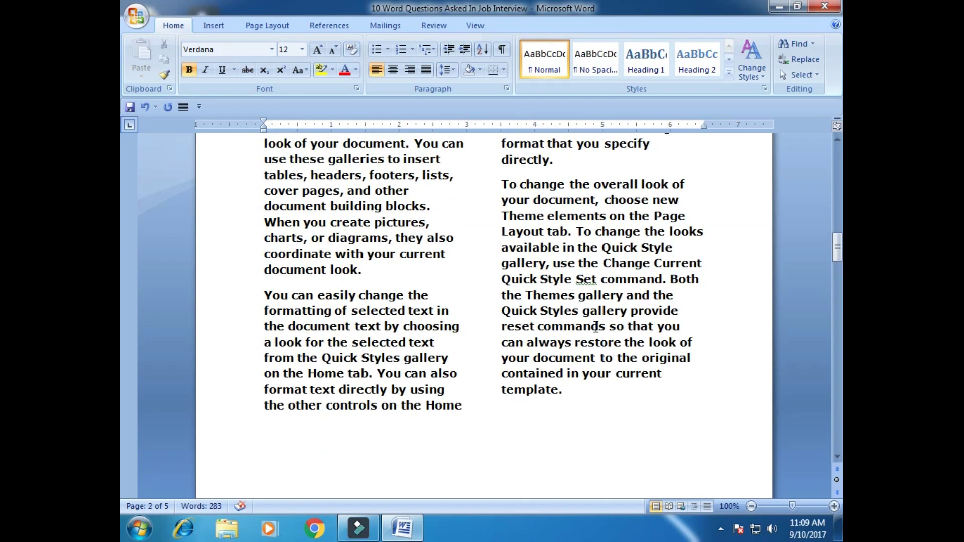